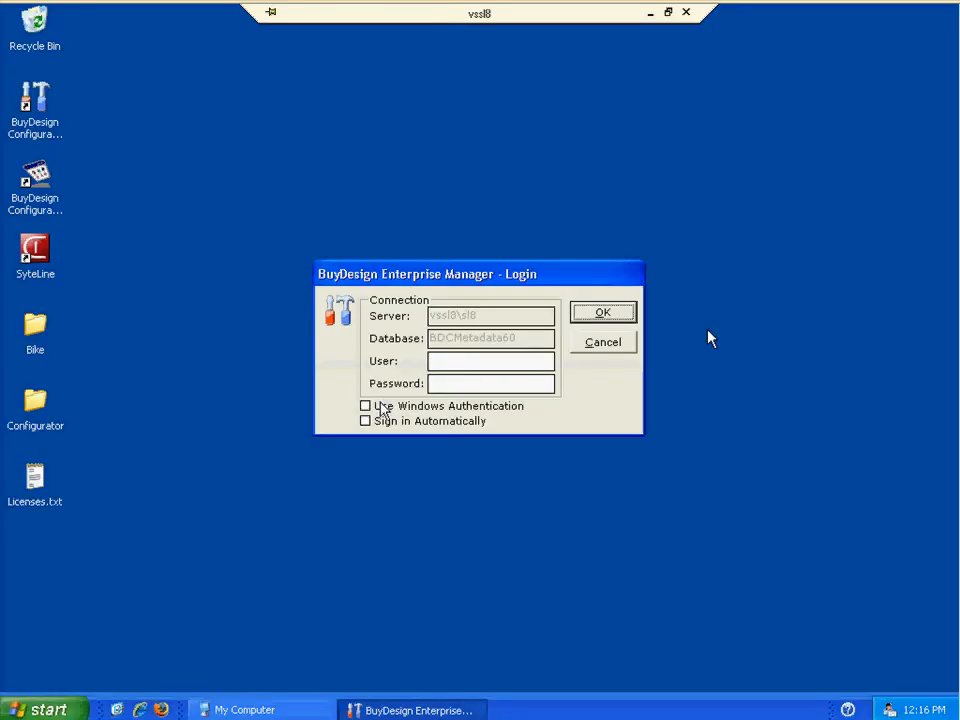
- Log in to BuyDesign Enterprise Manager with Windows Authentication
left_click(370, 405)
left_click(366, 421)
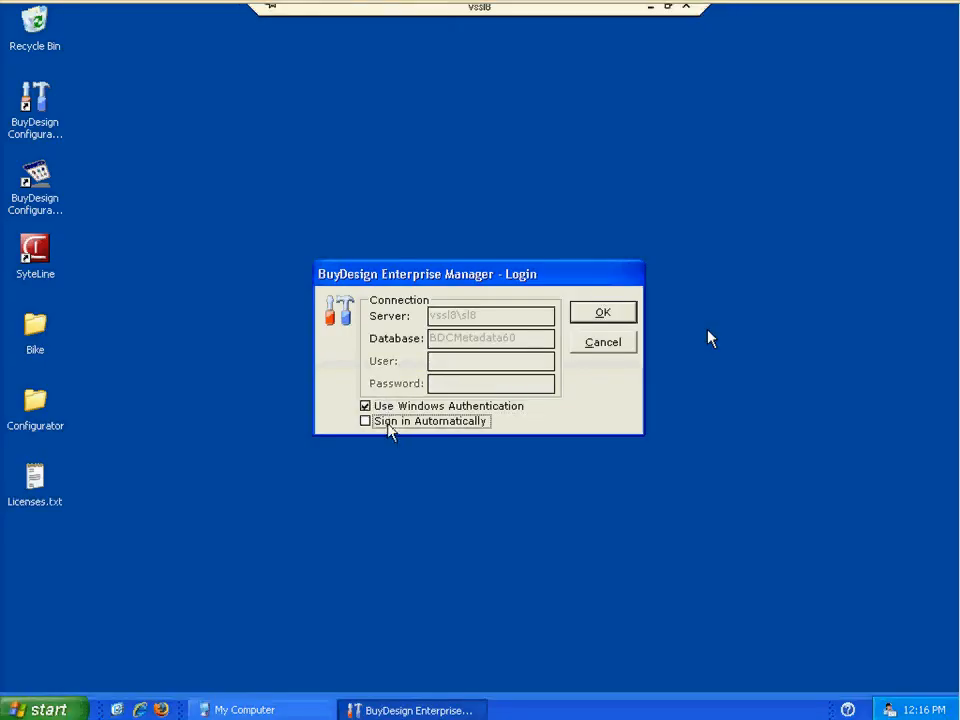
left_click(603, 315)
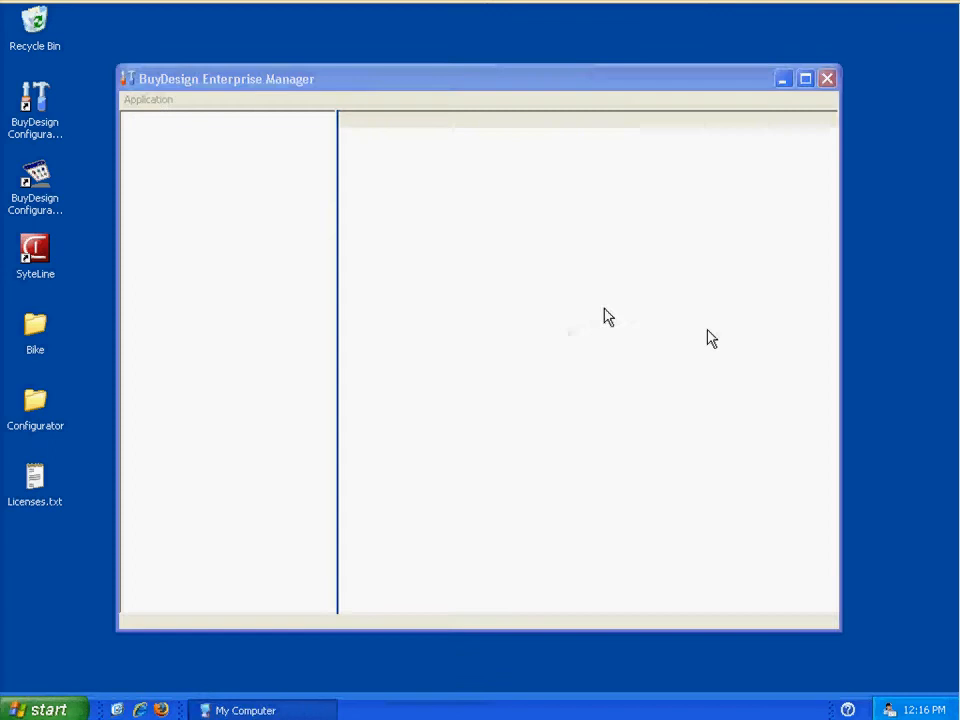
- Reduce the remote desktop to a window over the slide and start adding a model server under the Models repository
left_click(219, 166)
left_click(222, 175)
left_click(228, 164)
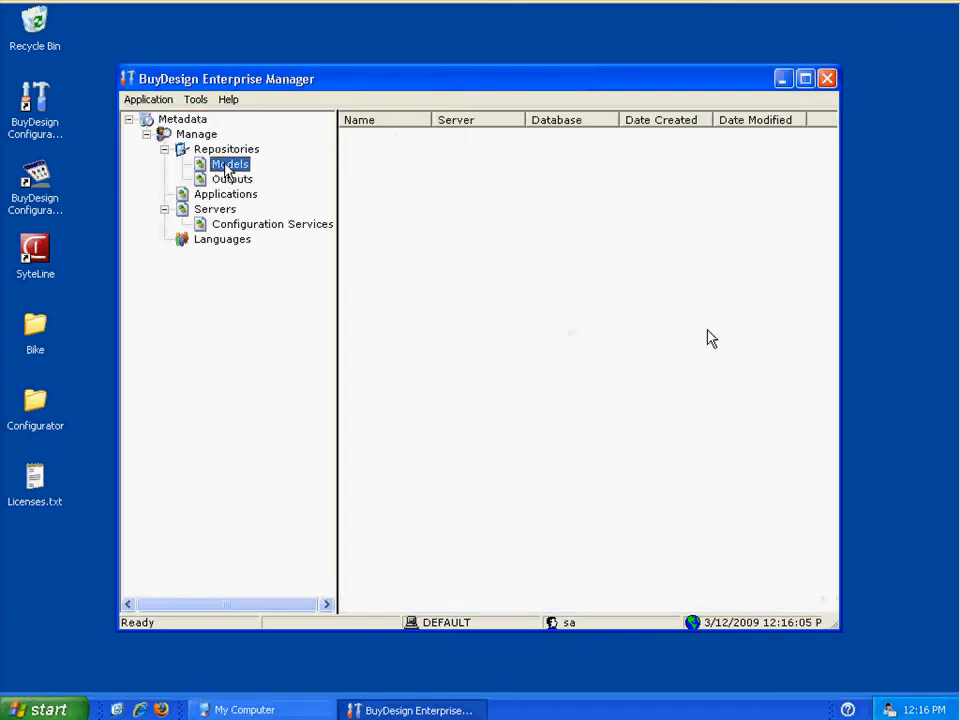
mouse_move(711, 13)
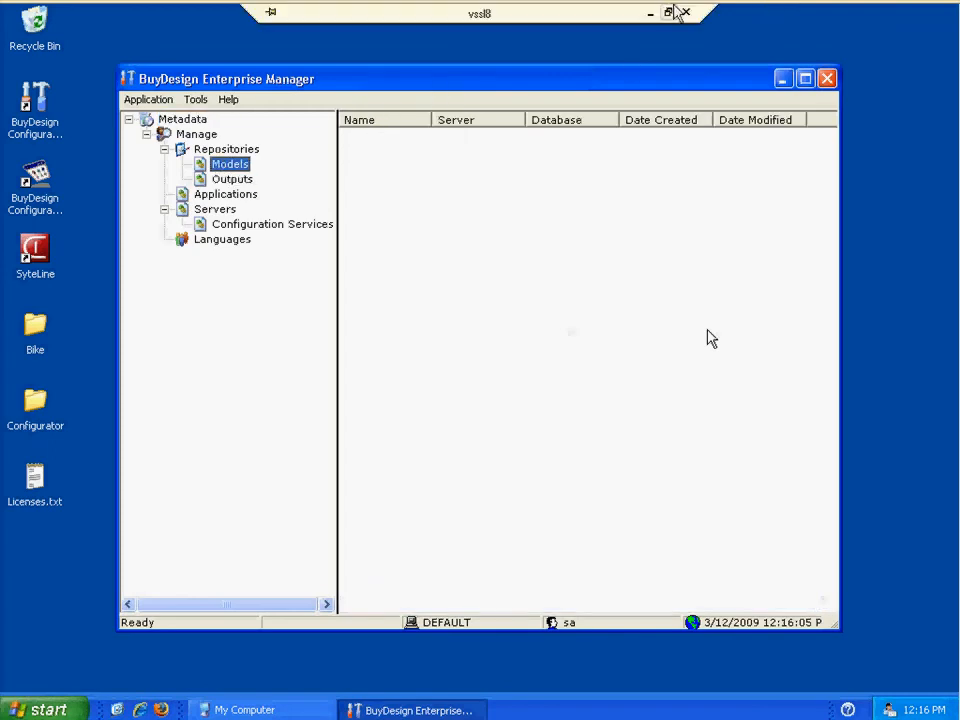
left_click(670, 13)
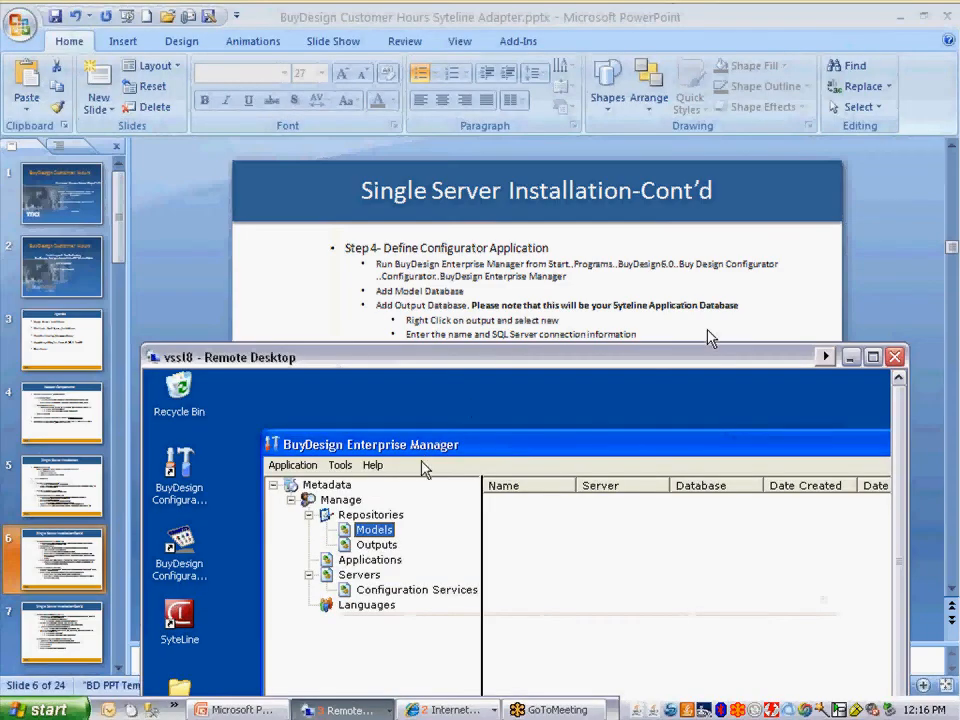
right_click(374, 534)
left_click(391, 546)
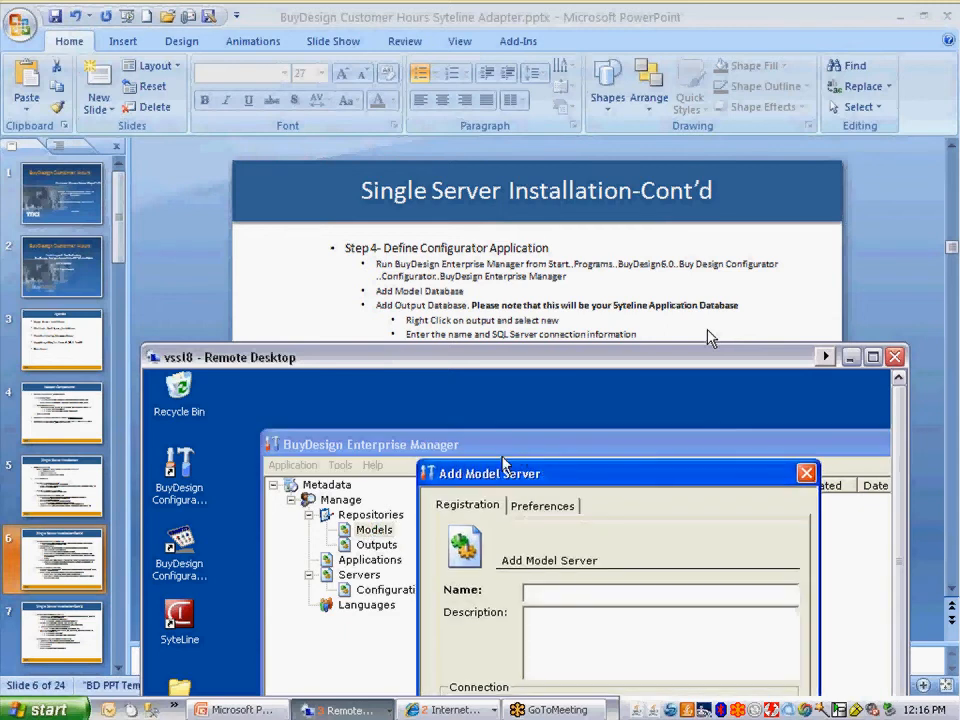
left_click_drag(504, 465, 496, 462)
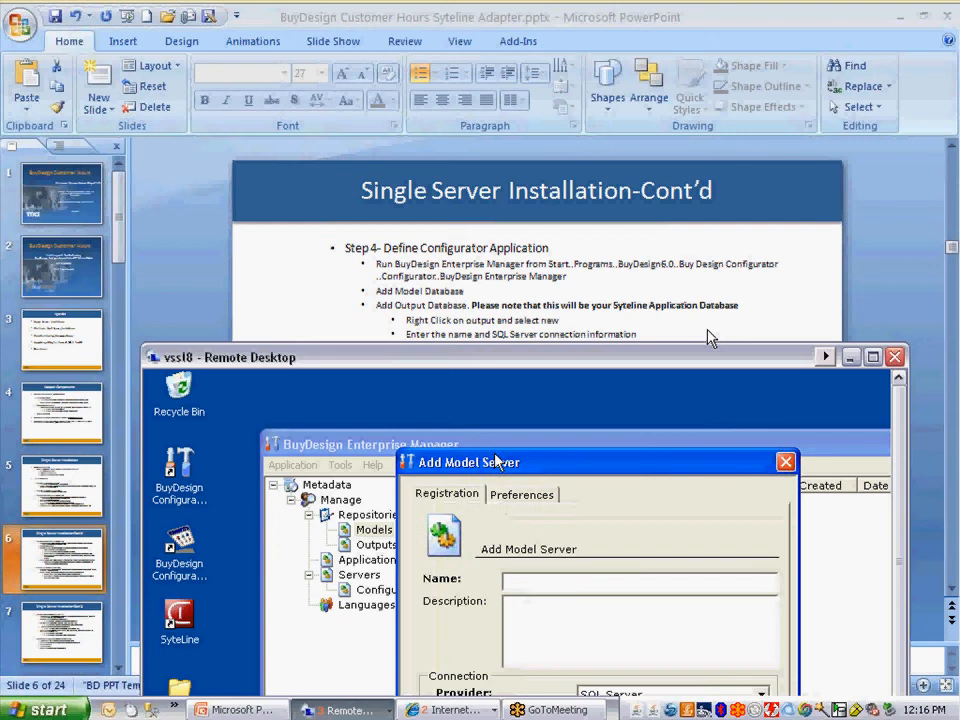
- Name the new model server Bike_Model_60
right_click(525, 579)
left_click(507, 581)
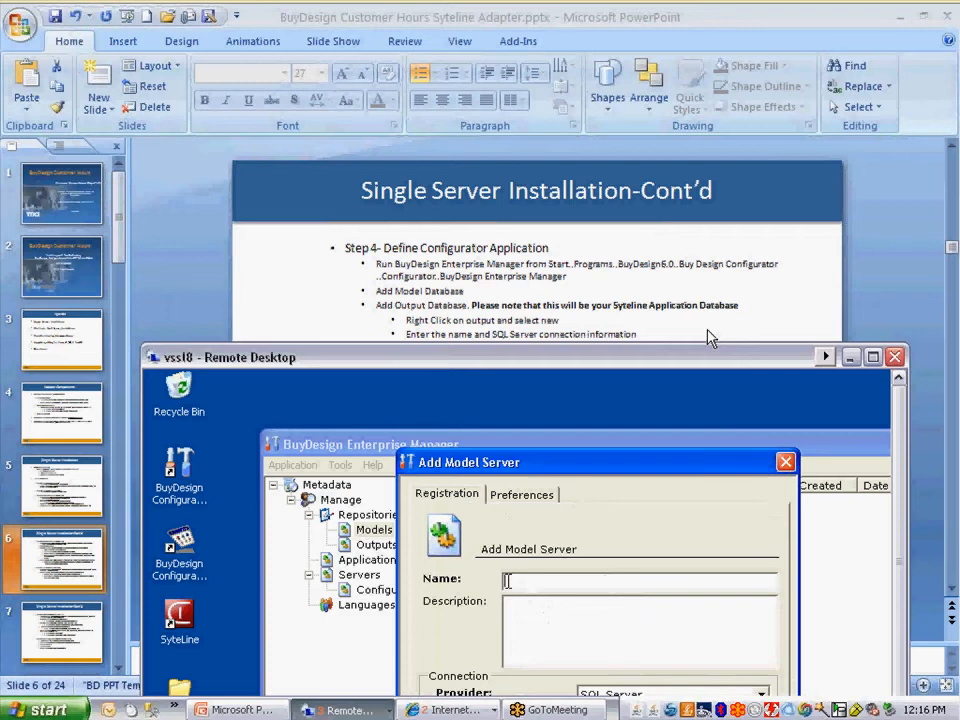
type("Bike_Model_^0")
key("BackSpace")
key("BackSpace")
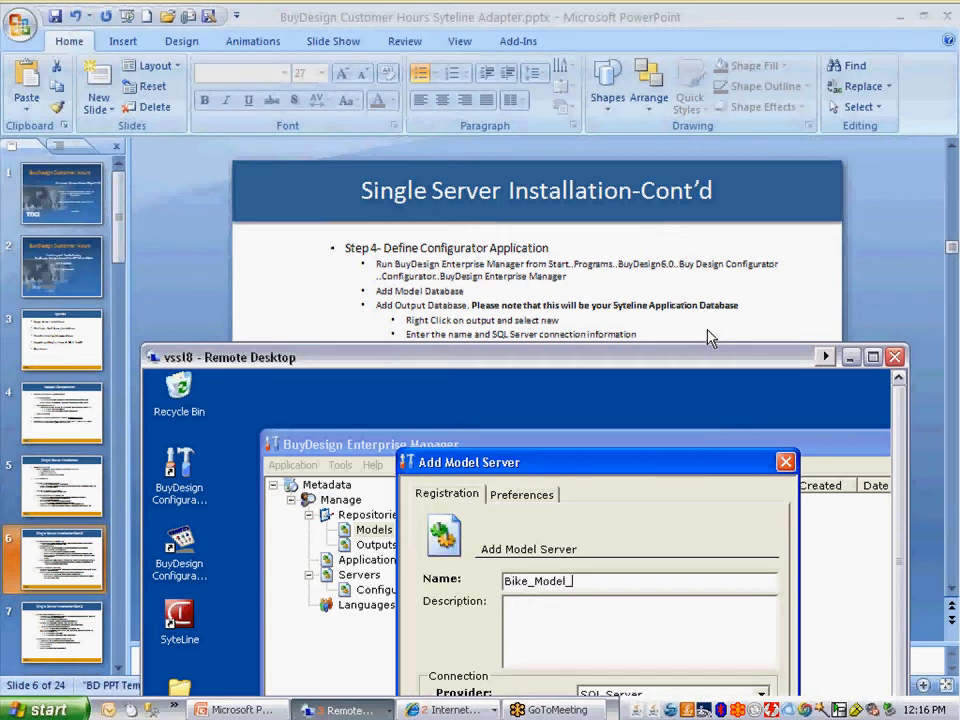
type("60")
- Maximize the remote desktop and set the model server's SQL Server connection to vssl8\sl8
left_click_drag(691, 356, 688, 347)
double_click(688, 349)
left_click(512, 348)
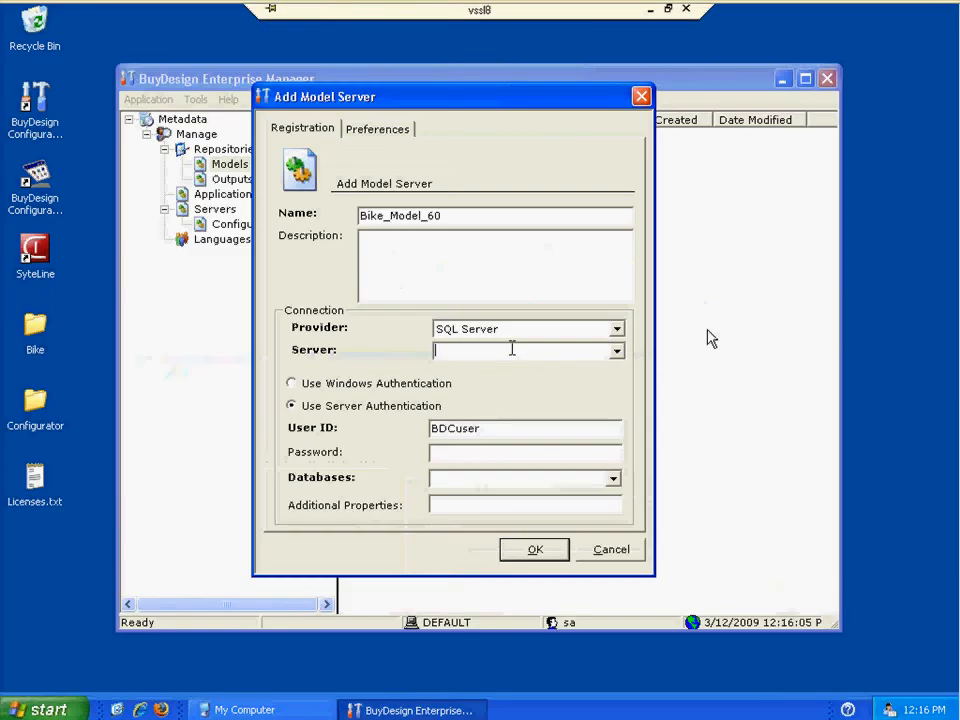
type("vssl8")
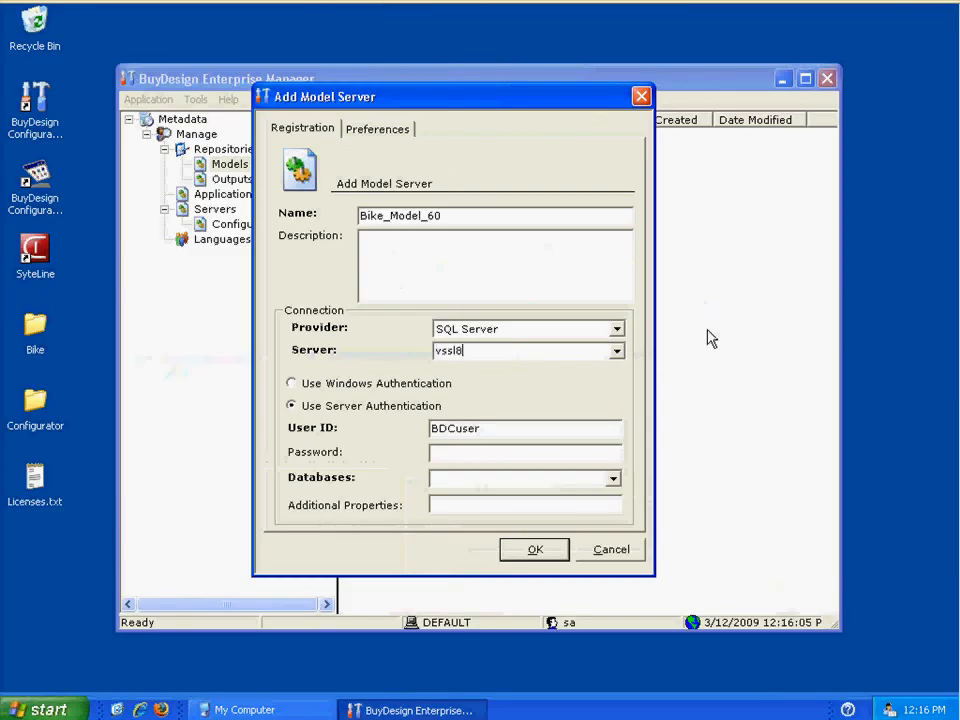
type("\\sl8")
key("Tab")
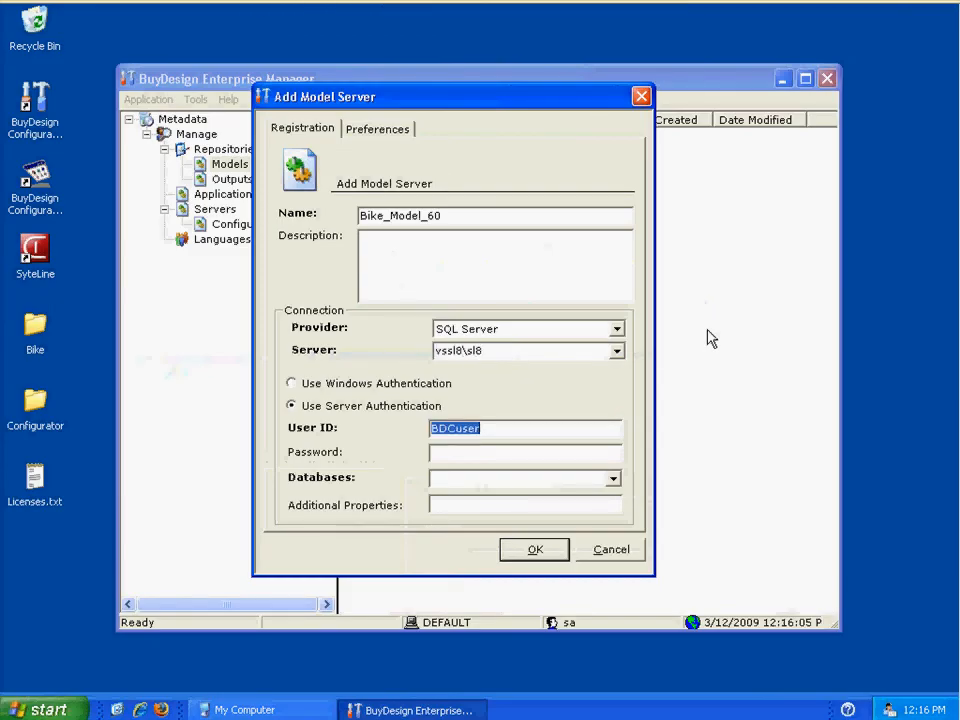
- Replace the model server's user ID with sa and enter the account password
key("BackSpace")
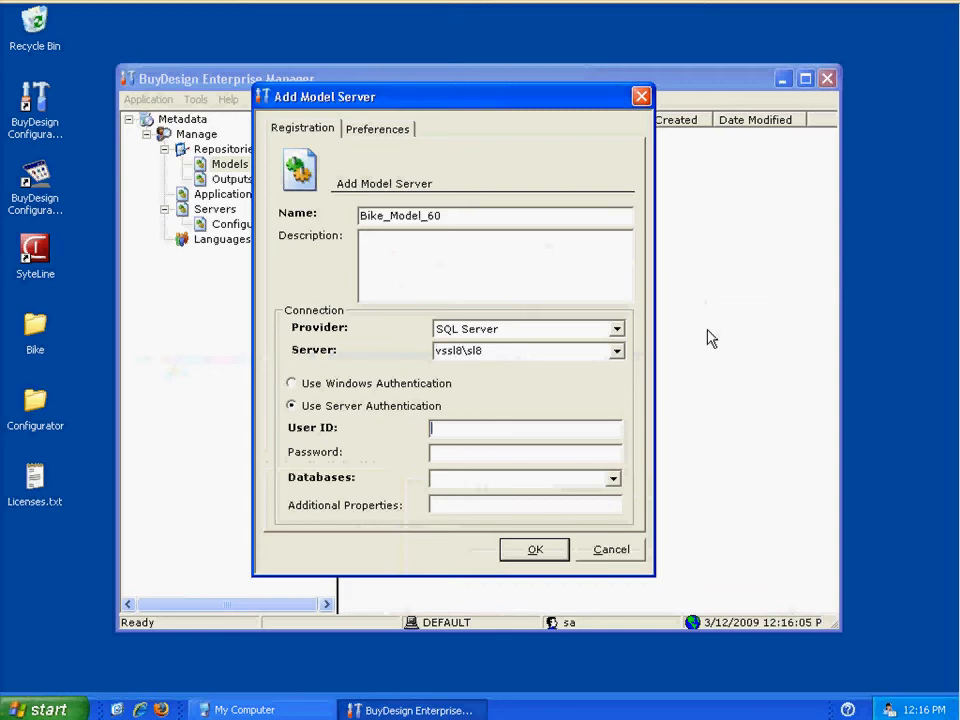
type("sa")
key("Tab")
type("xxxxxxx")
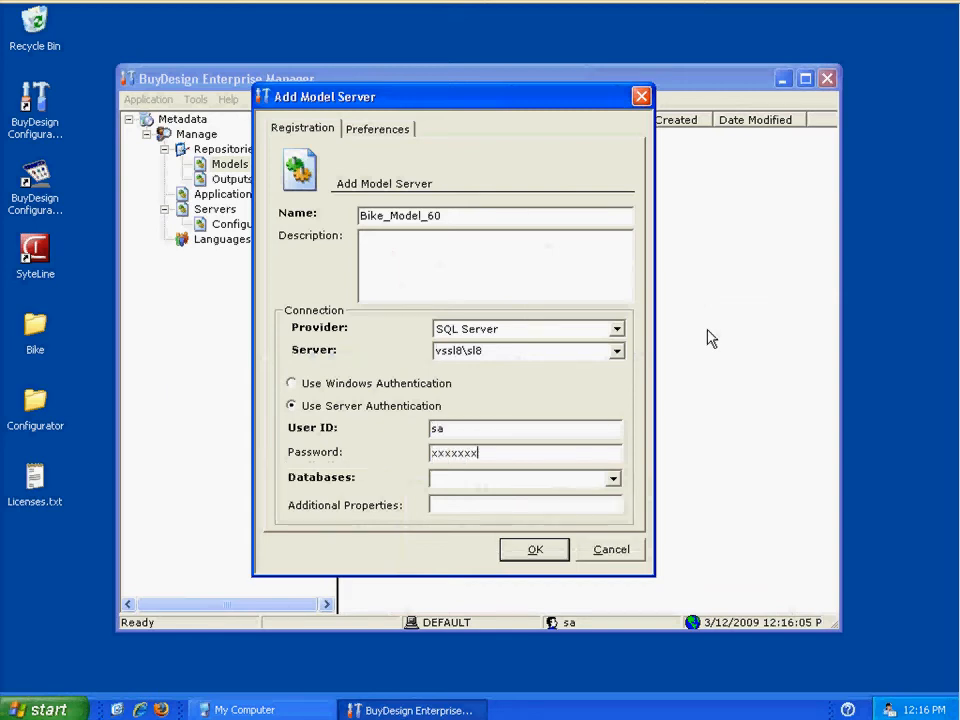
type("xxx")
- Choose the existing BIke_Model_60 database for the model server, consult the installation slide, and save the registration
left_click(618, 482)
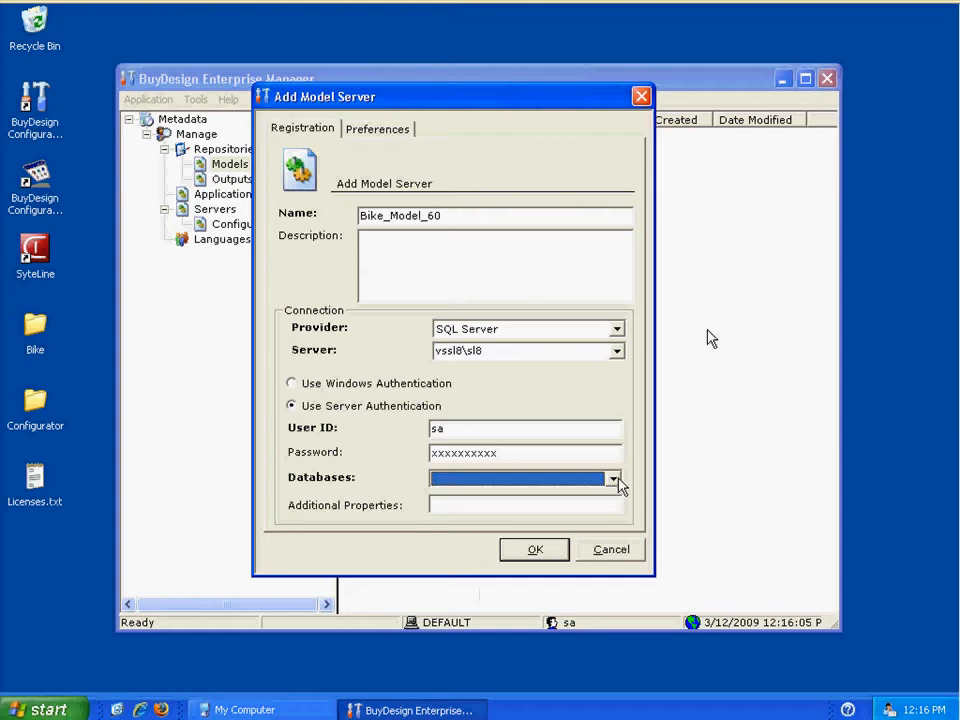
left_click(614, 480)
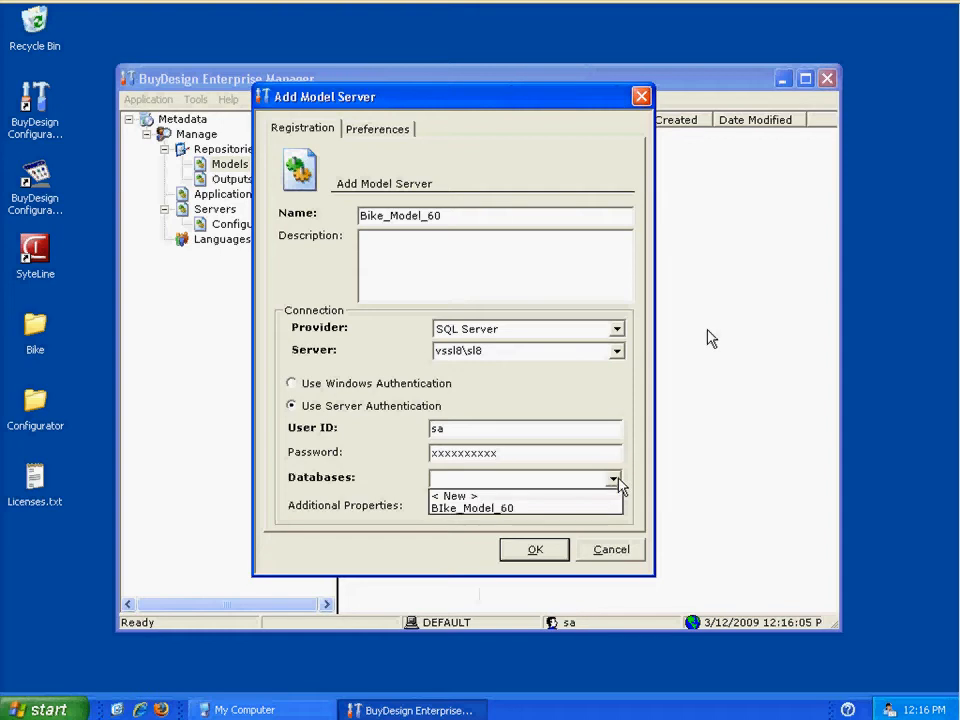
left_click(473, 508)
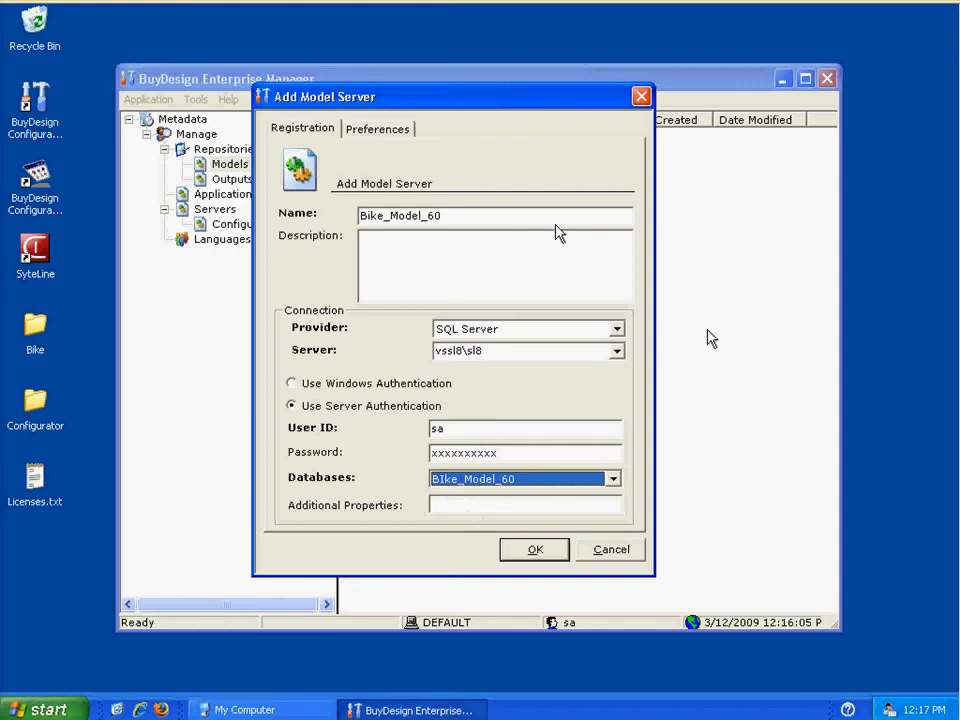
mouse_move(676, 22)
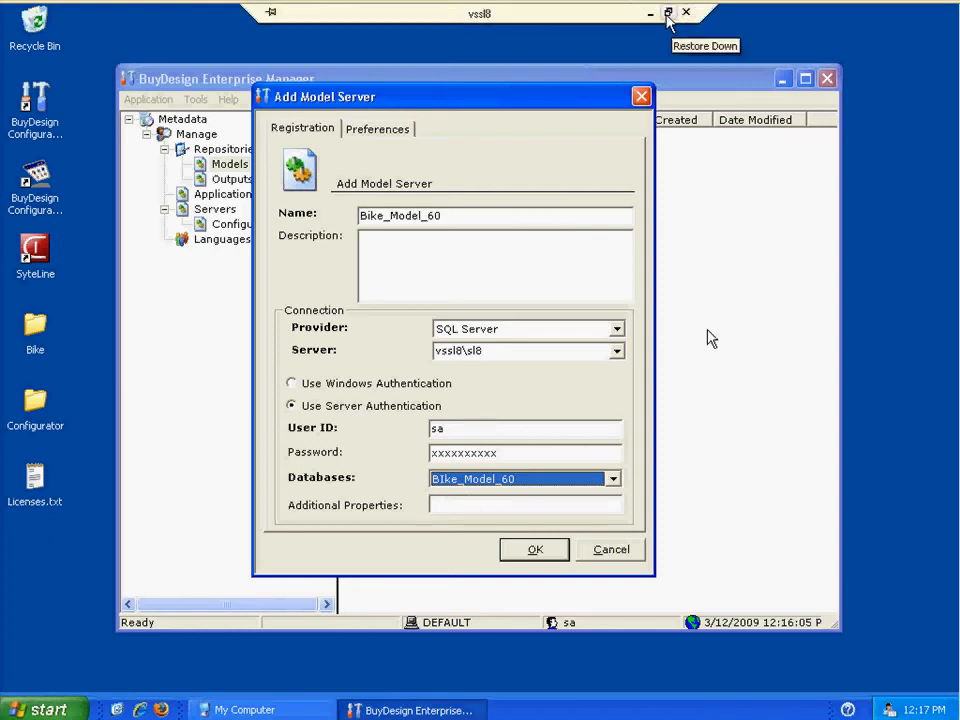
left_click(667, 15)
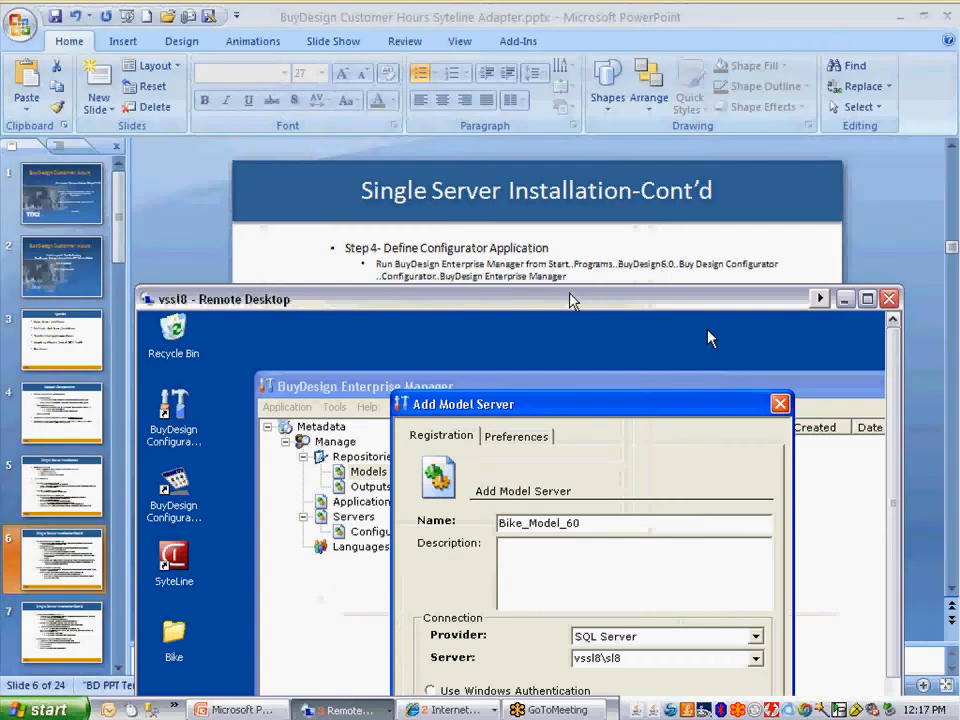
left_click_drag(570, 300, 552, 460)
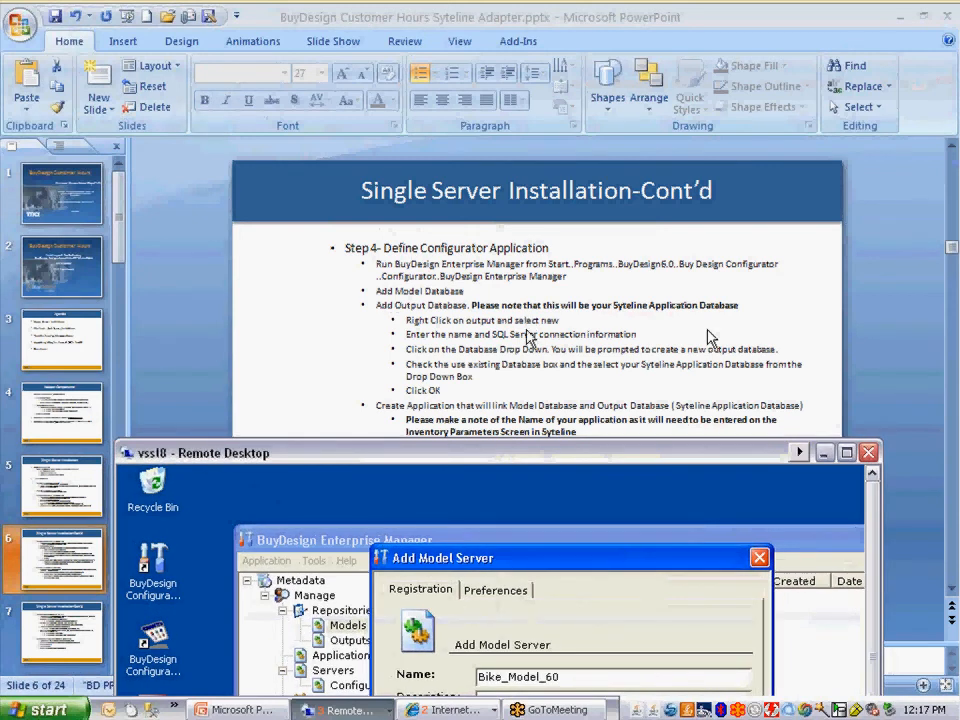
double_click(530, 461)
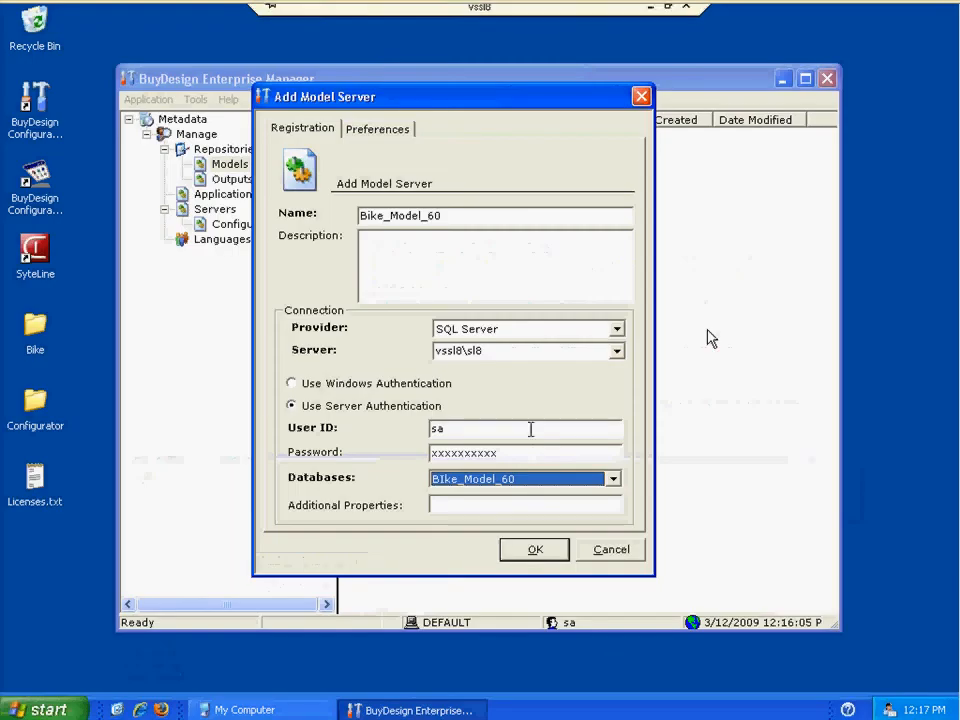
left_click(531, 550)
- Add an output server under the Outputs repository and name it Syteline_AppDemo
left_click(229, 180)
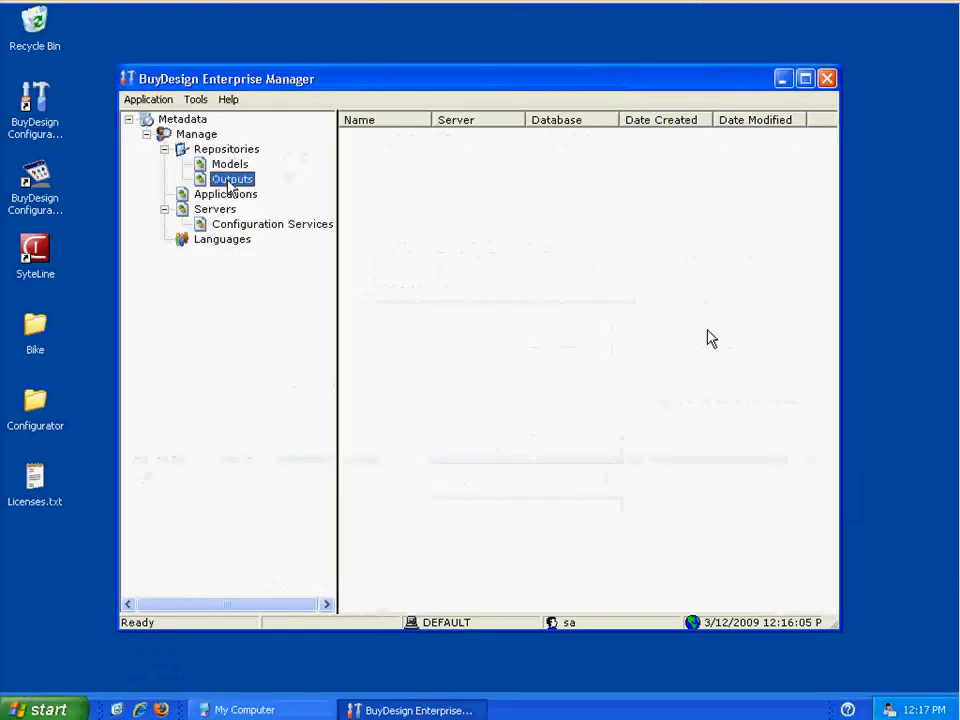
right_click(229, 187)
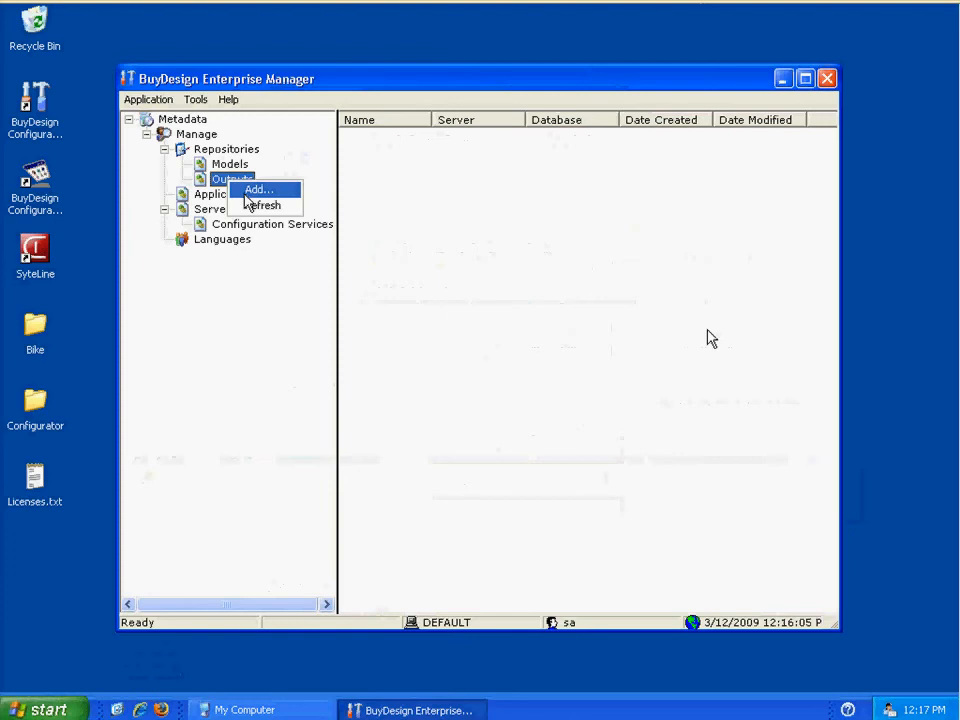
left_click(252, 191)
right_click(398, 230)
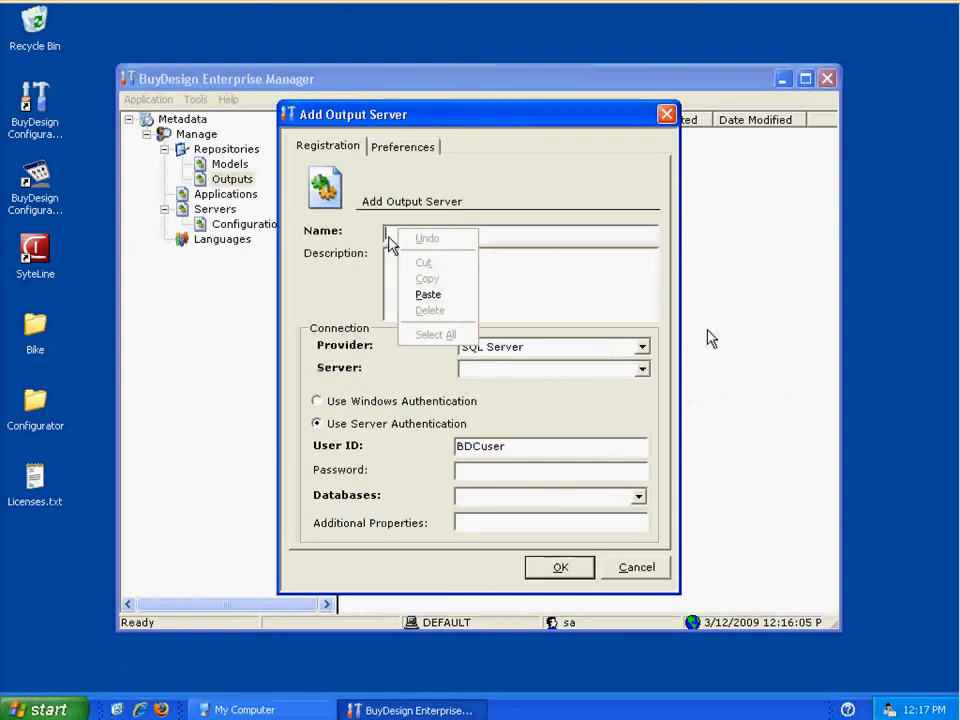
left_click(388, 236)
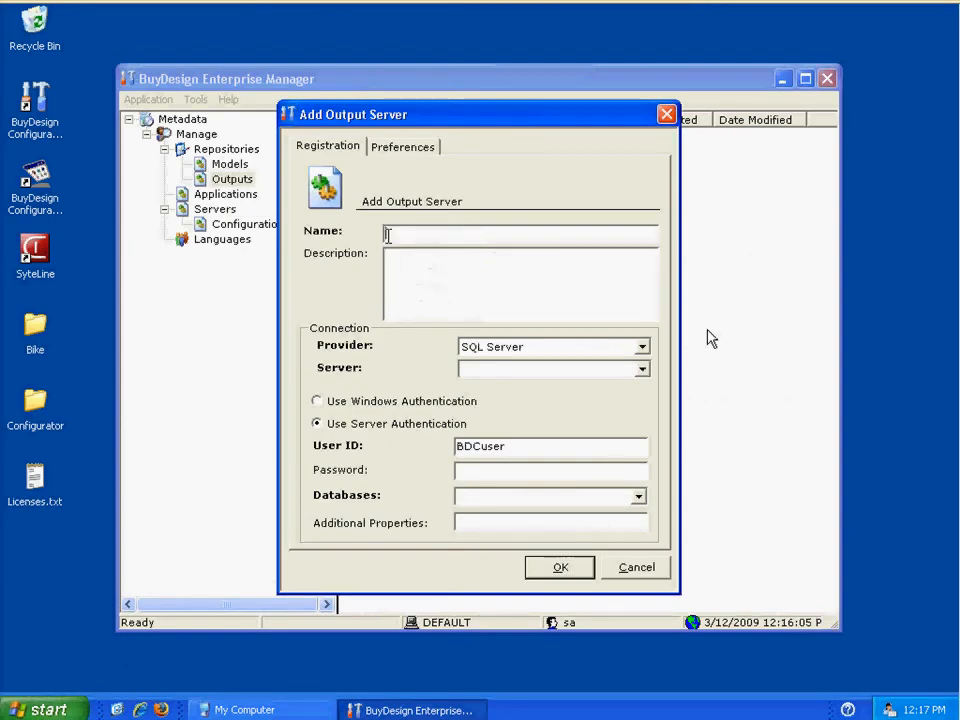
type("Syteline_appc")
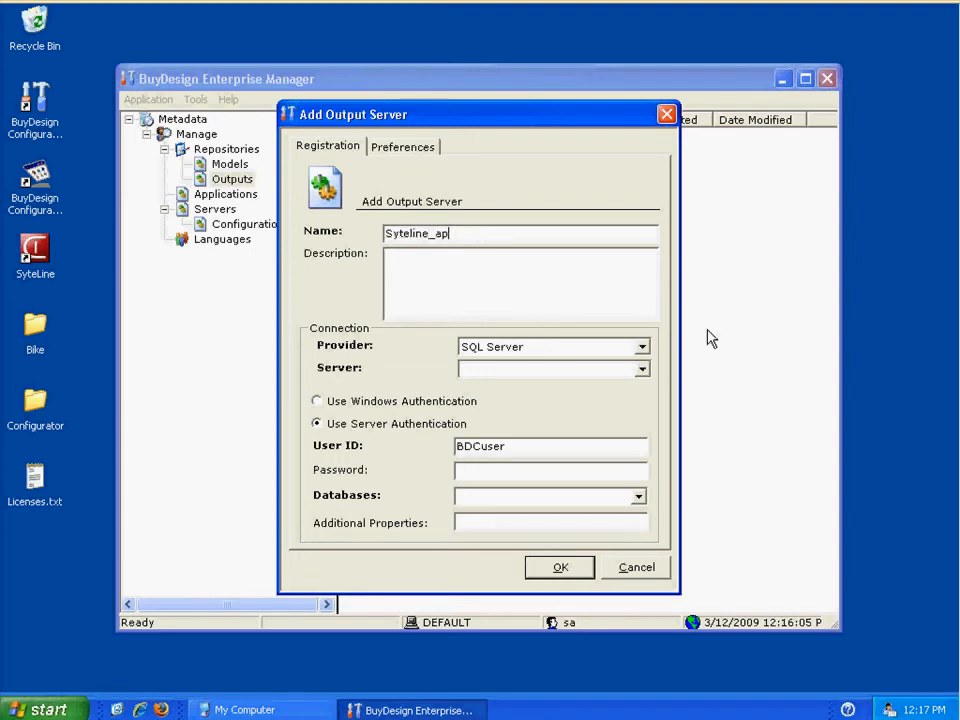
key("BackSpace")
key("BackSpace")
key("BackSpace")
key("BackSpace")
type("AppDemo")
- Set the output server's SQL Server connection to vssl8\sl8
left_click(466, 369)
type("vssl8\\s")
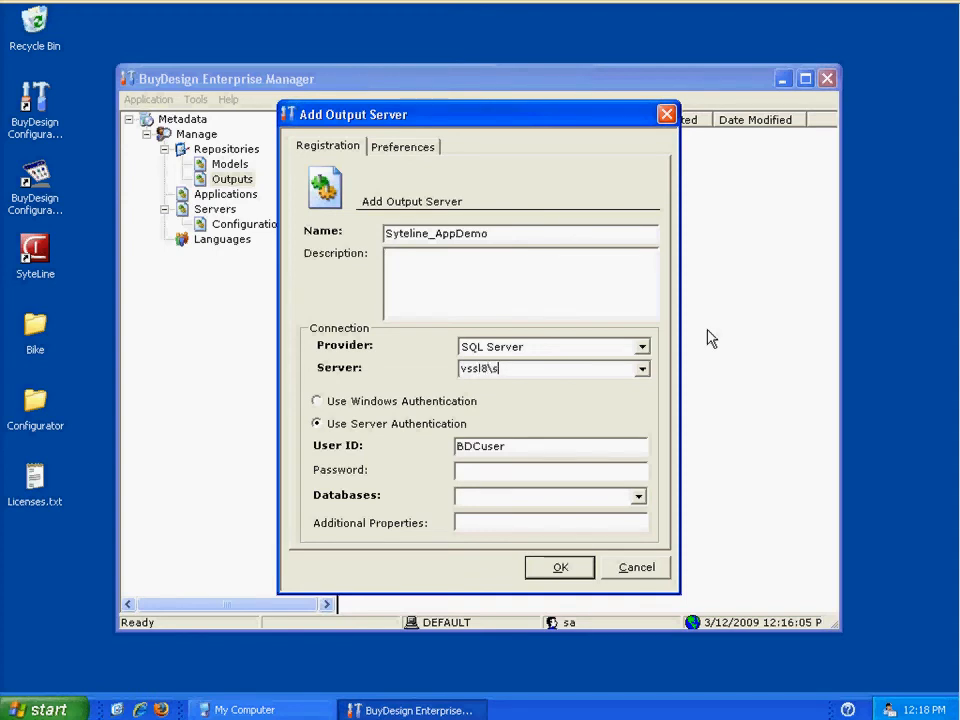
type("l8")
key("Tab")
- Replace the output server's user ID with sa and enter the account password
key("BackSpace")
type("sa")
key("Tab")
type("xxxxxxxx")
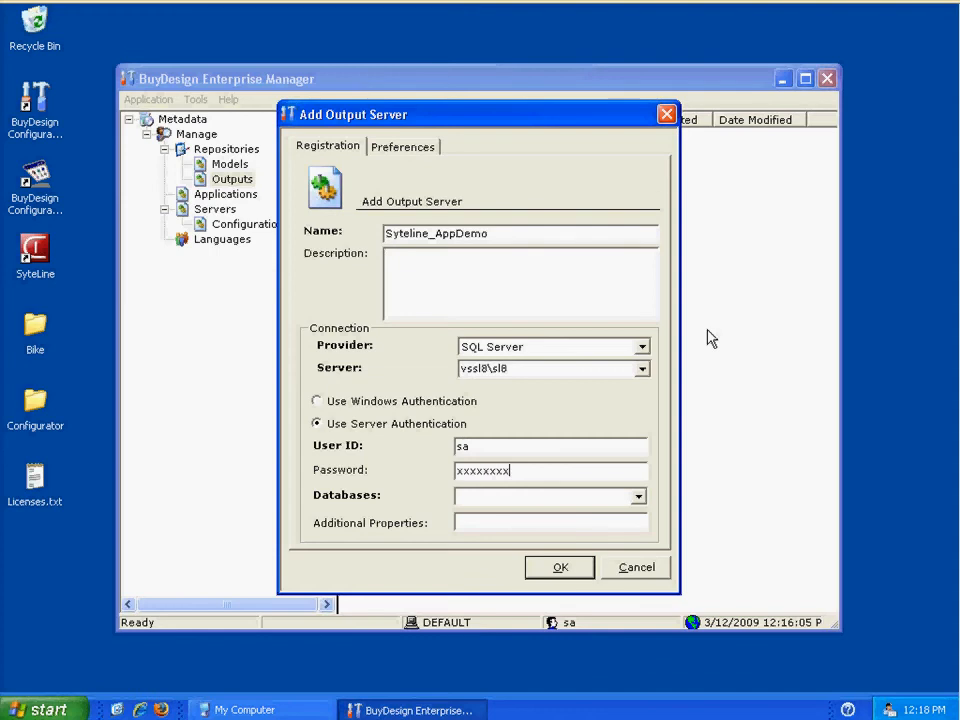
type("xx")
- Agree to create an output database and build it in the existing SyteLine_AppDemo database
left_click(639, 499)
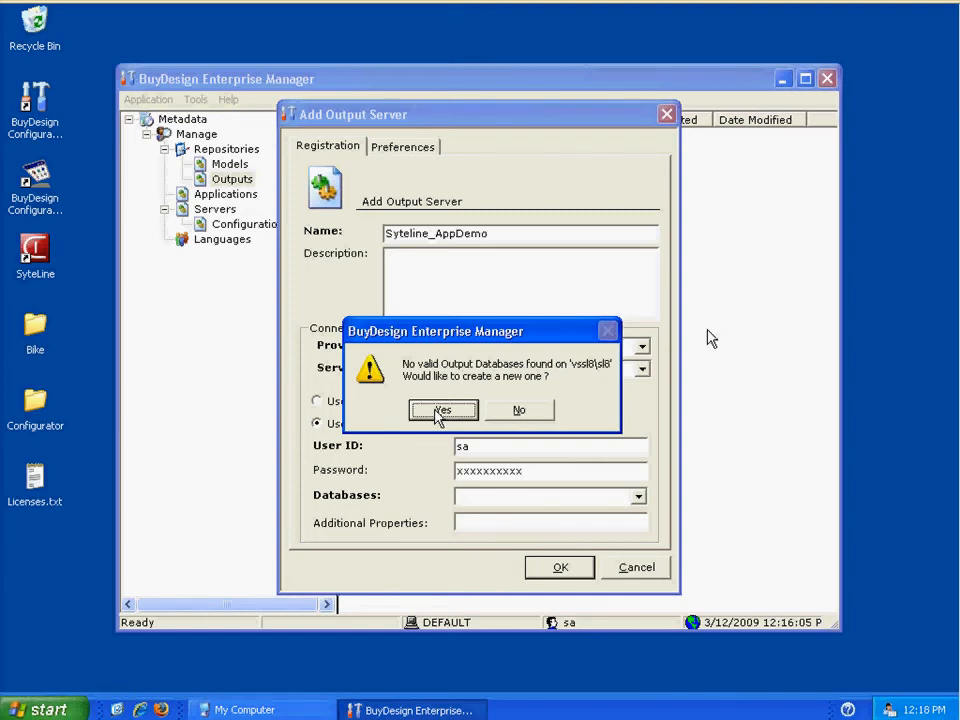
left_click(438, 412)
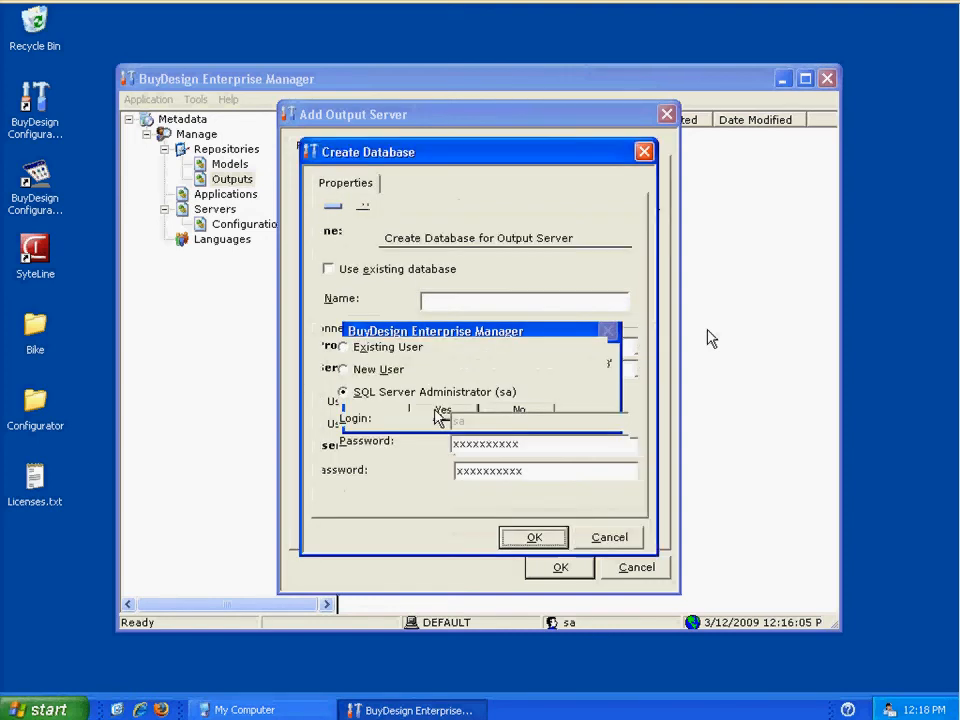
left_click(355, 270)
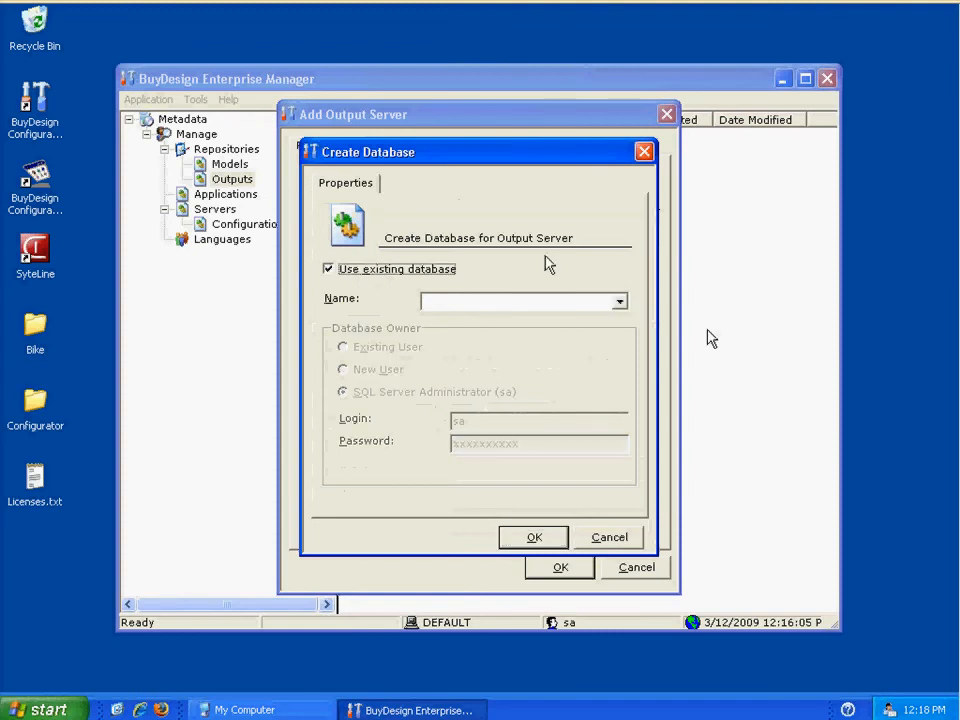
left_click(620, 305)
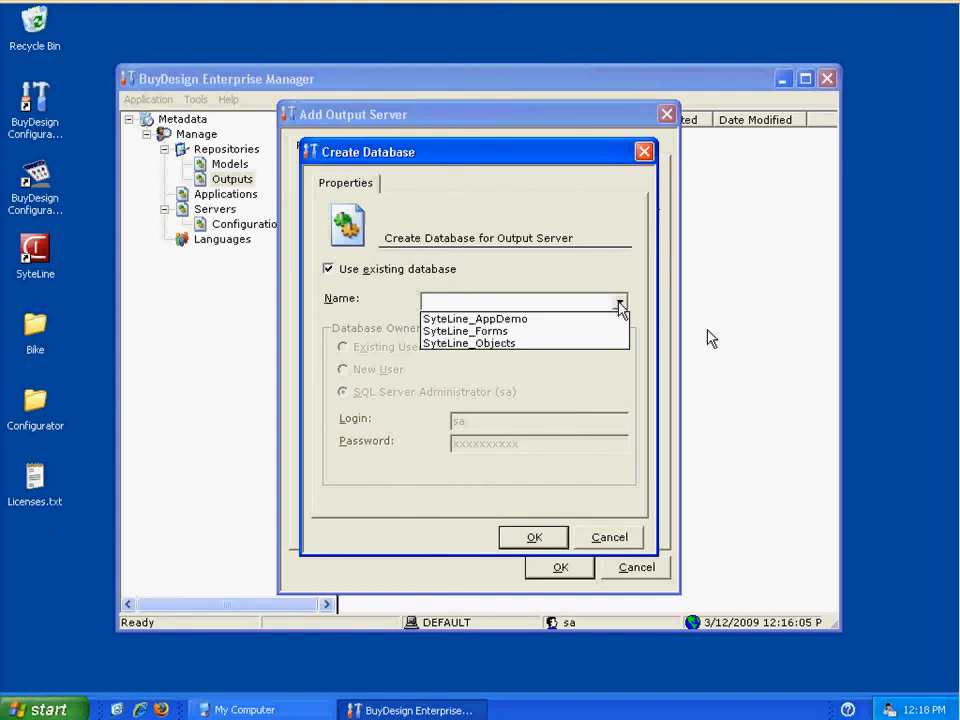
left_click(516, 320)
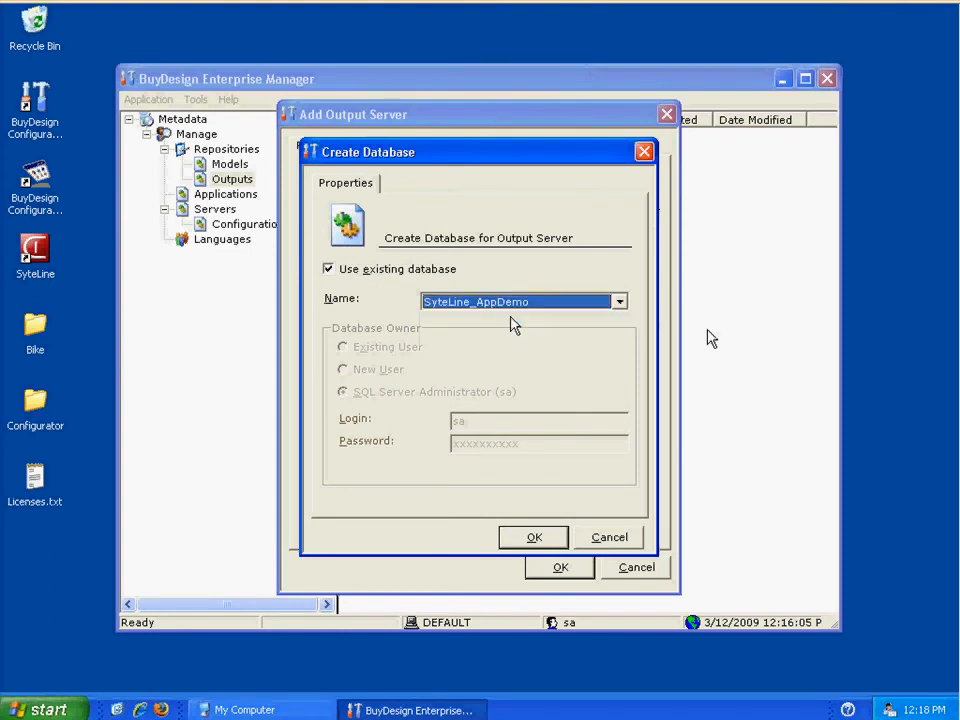
left_click(553, 538)
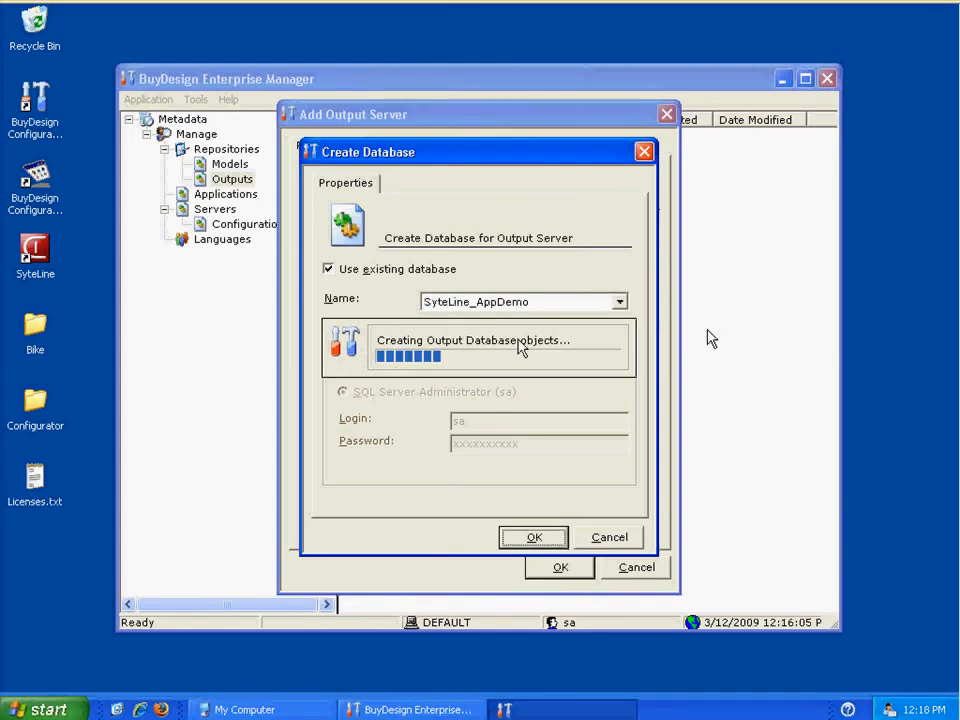
mouse_move(666, 12)
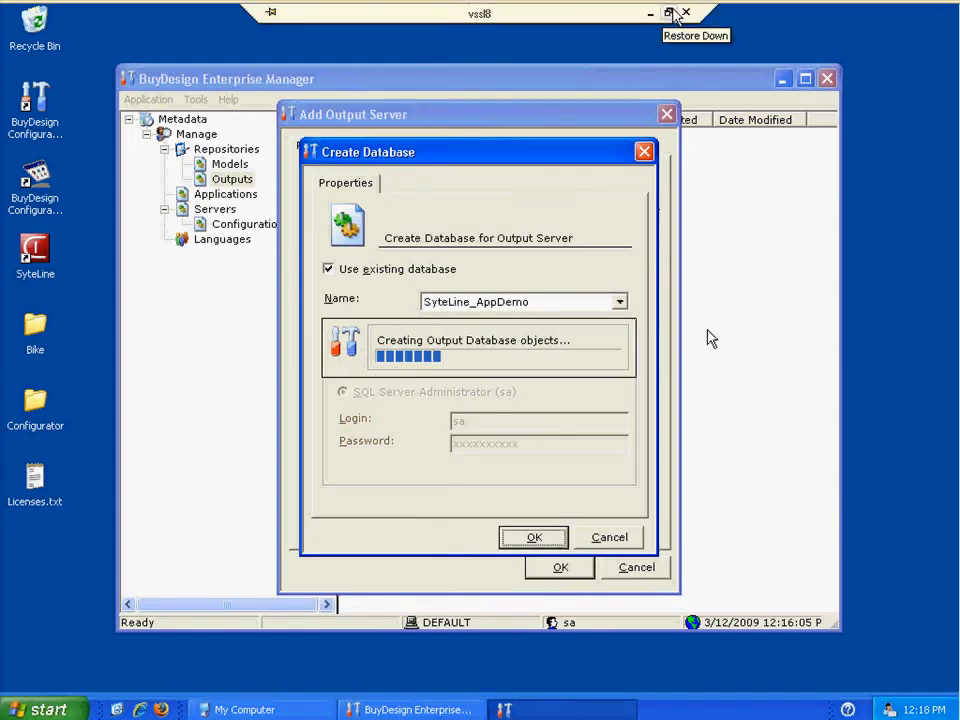
- Switch to the PowerPoint deck and review the Step 4 instructions for defining the configurator application
left_click(673, 15)
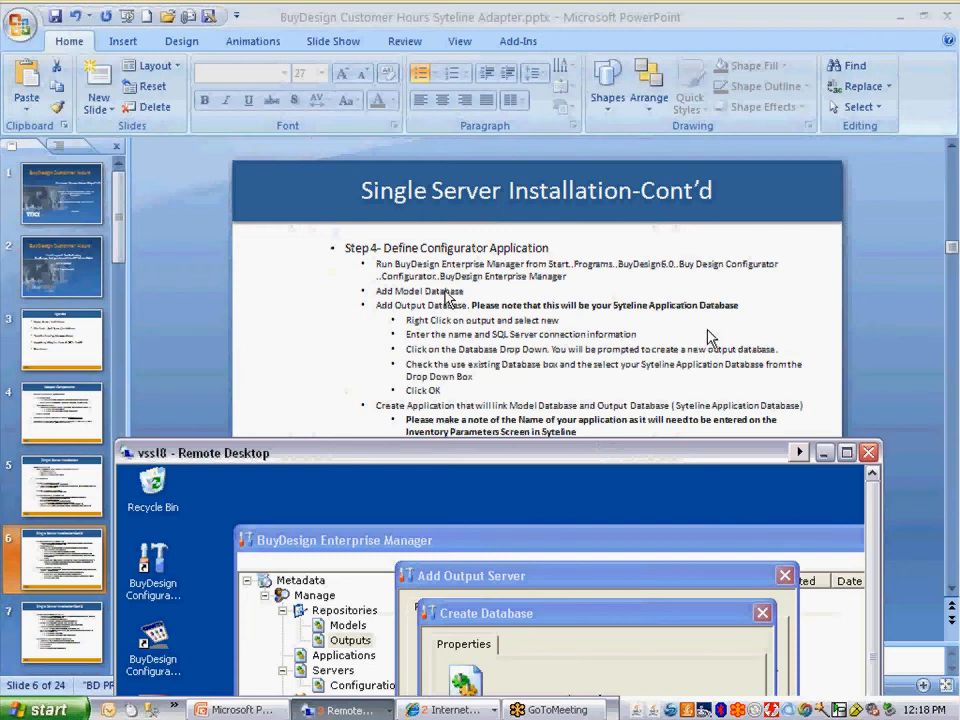
left_click(500, 305)
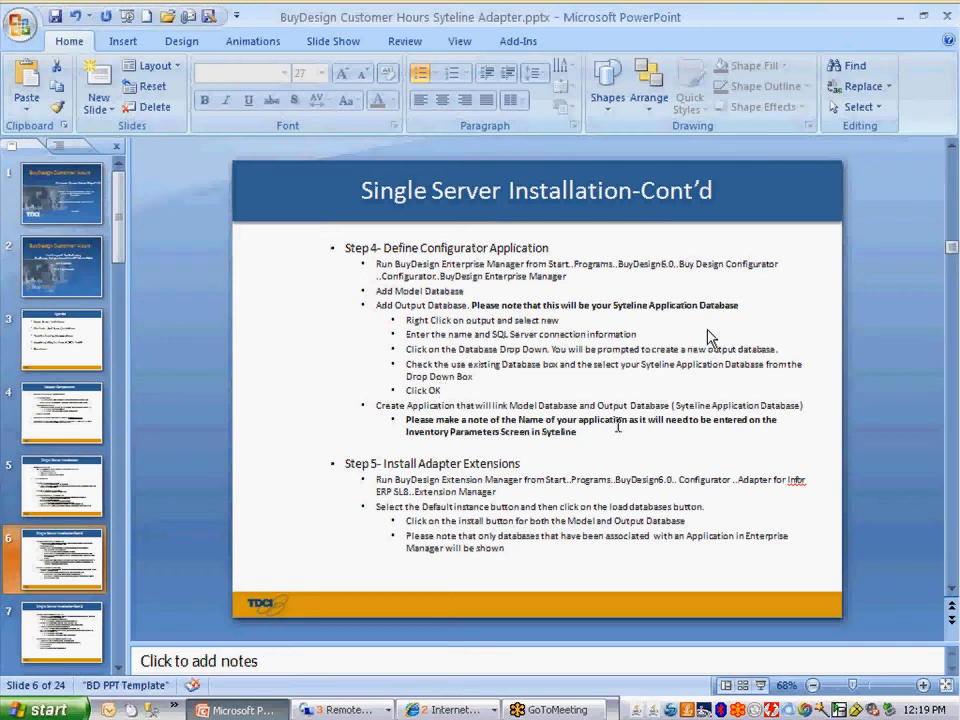
- Return to the vssl8 remote desktop, select SyteLine_AppDemo as the output server's database and save the output server
left_click(343, 710)
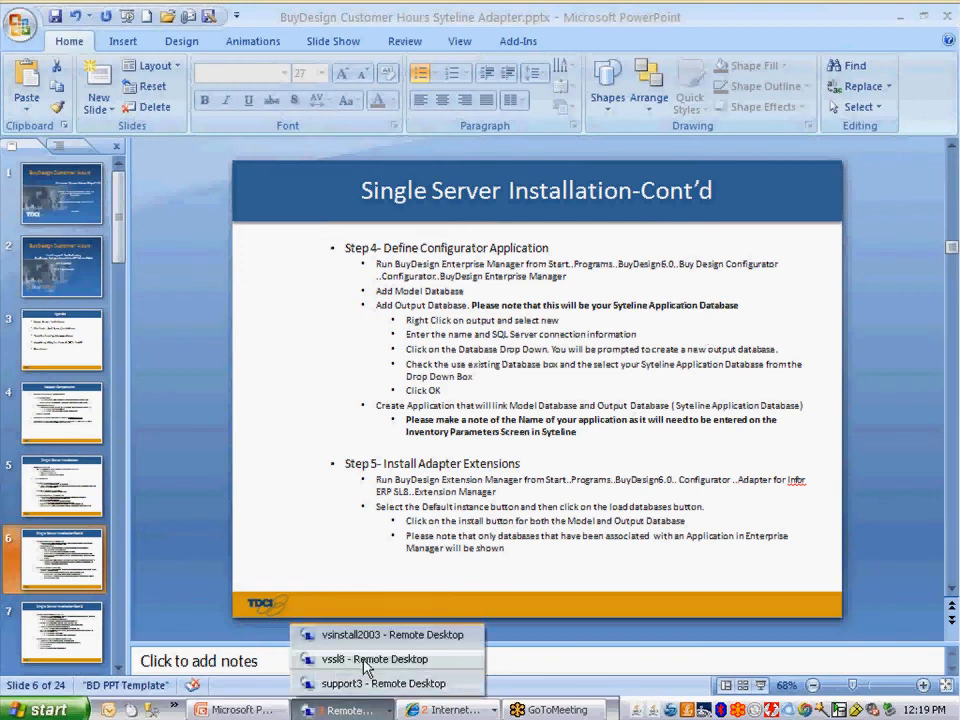
left_click(366, 659)
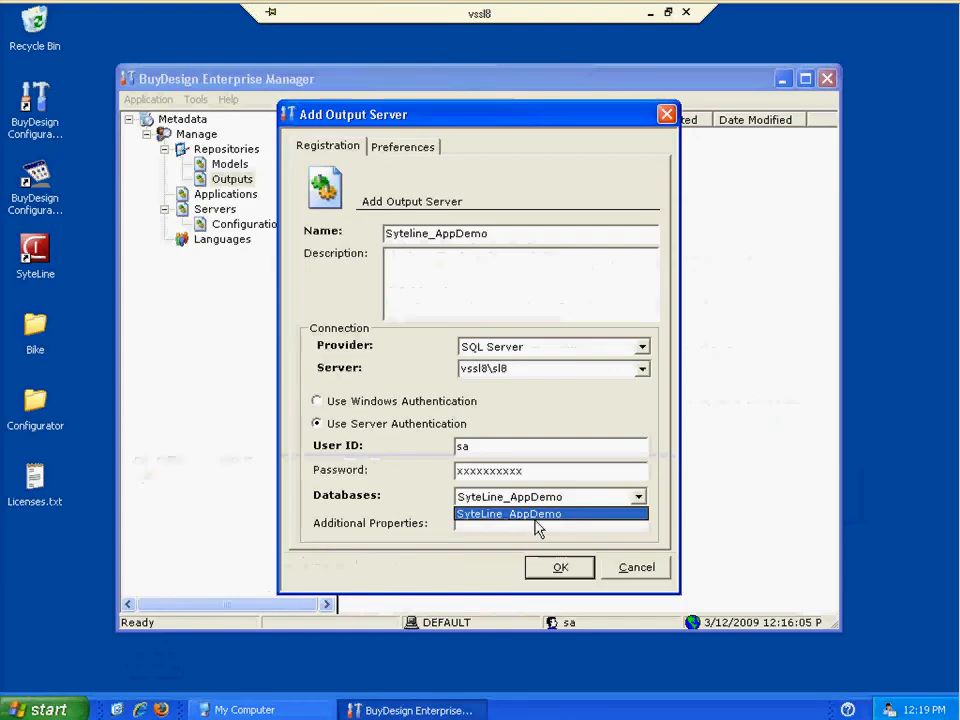
left_click(563, 515)
left_click(560, 568)
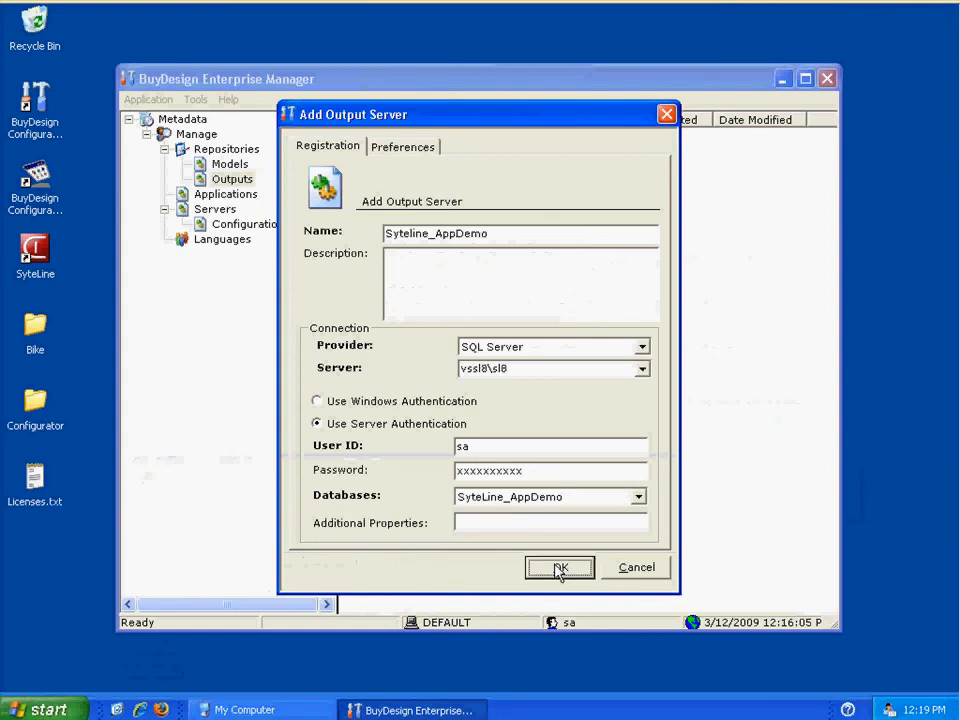
- Add an application named Bike_Application that links model server Bike_Model_60 with output server Syteline_AppDemo
right_click(242, 198)
left_click(253, 212)
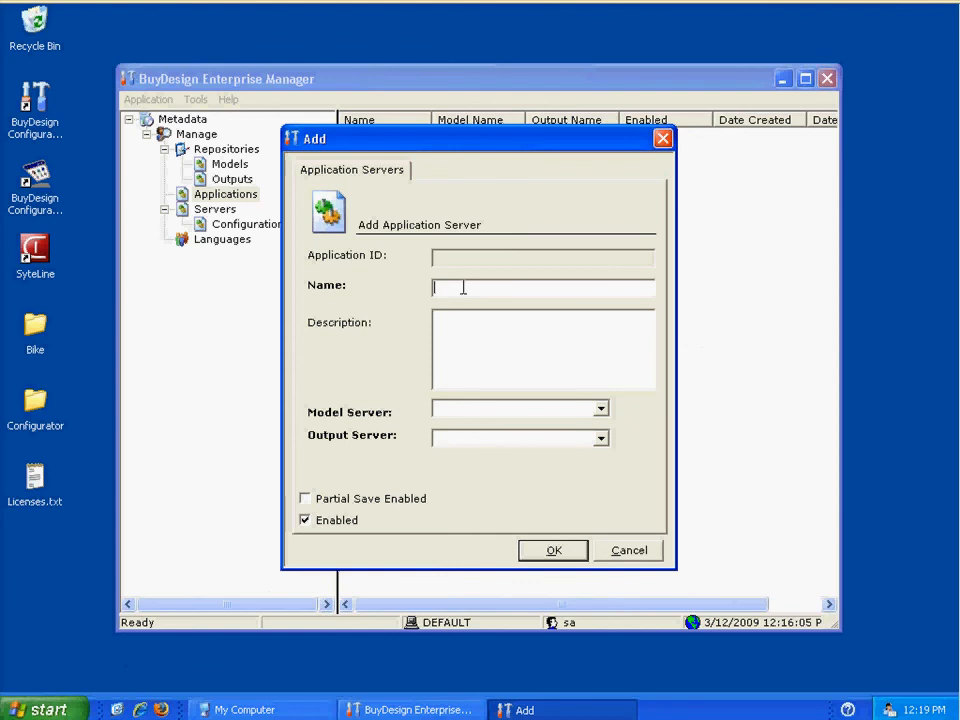
type("Bike_Application")
left_click(601, 410)
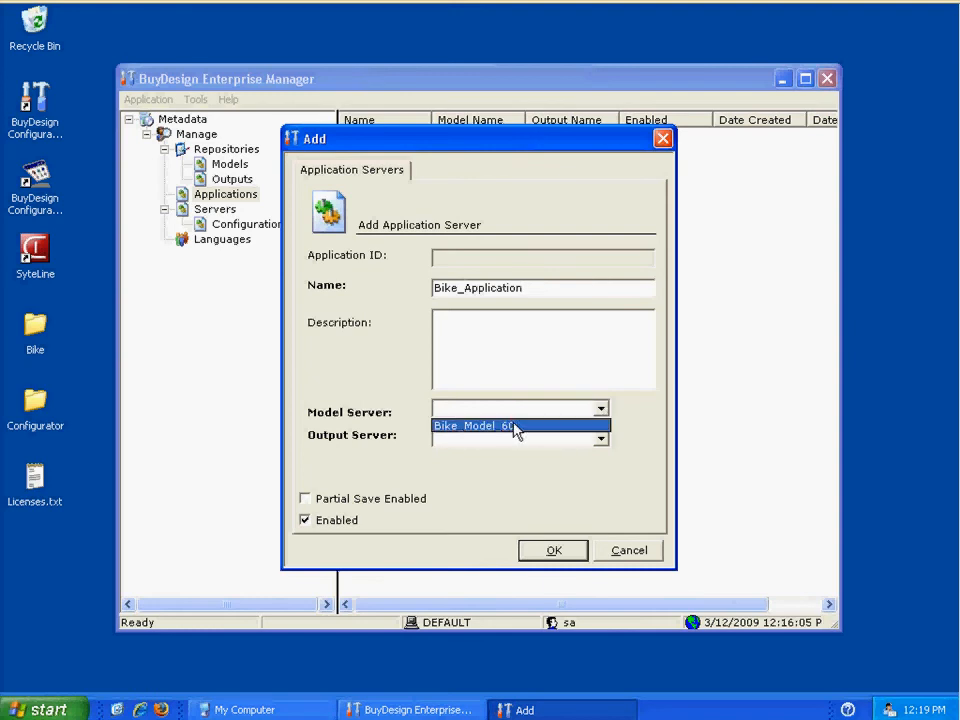
left_click(514, 426)
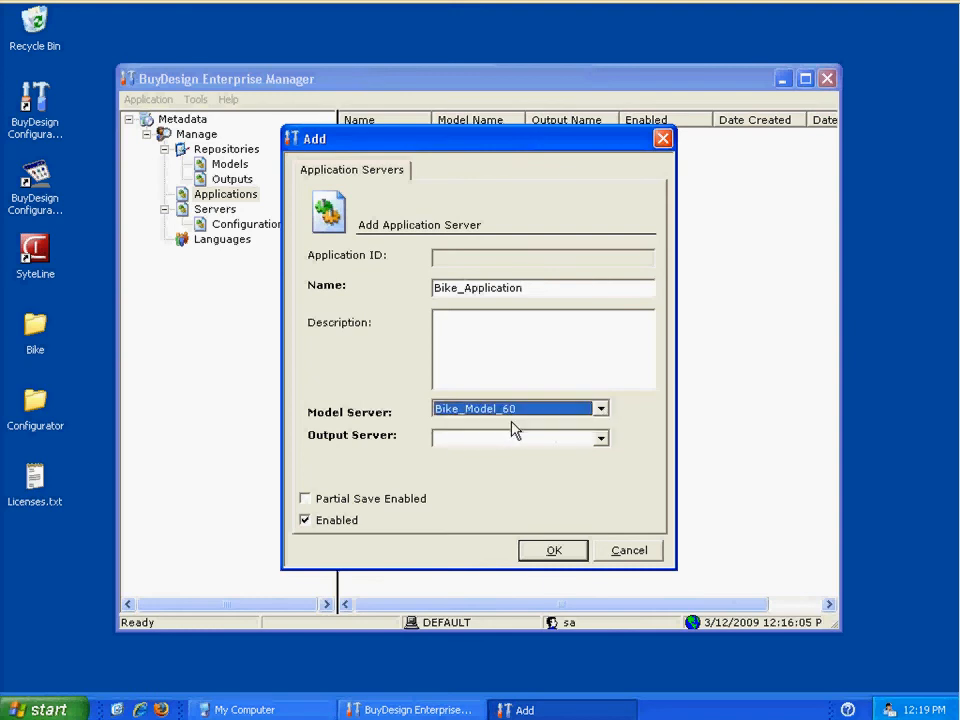
left_click(601, 438)
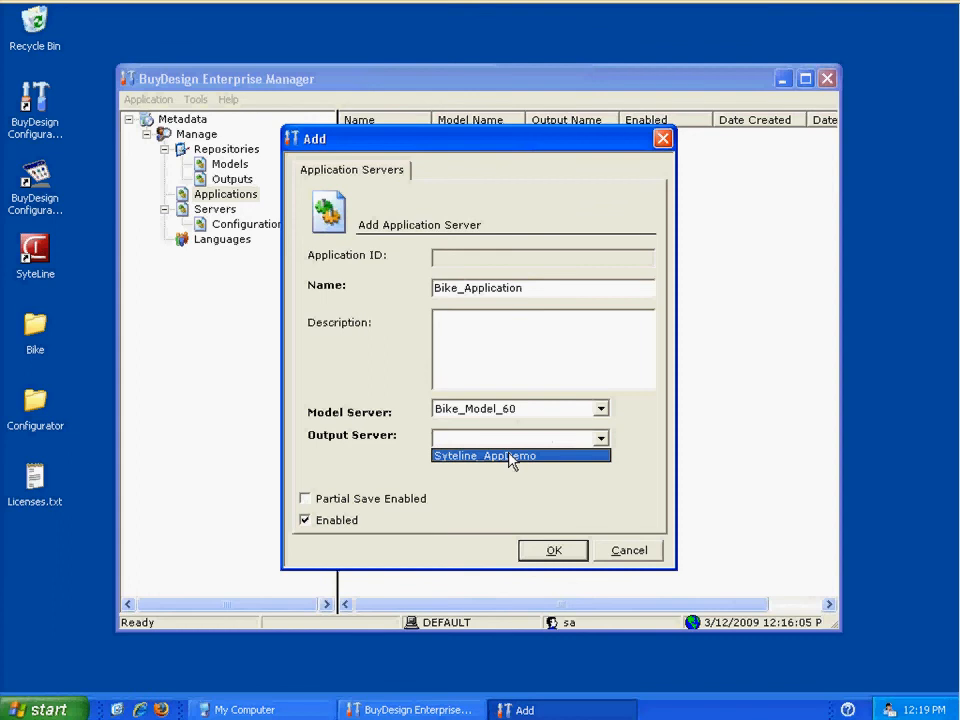
left_click(510, 456)
left_click(550, 553)
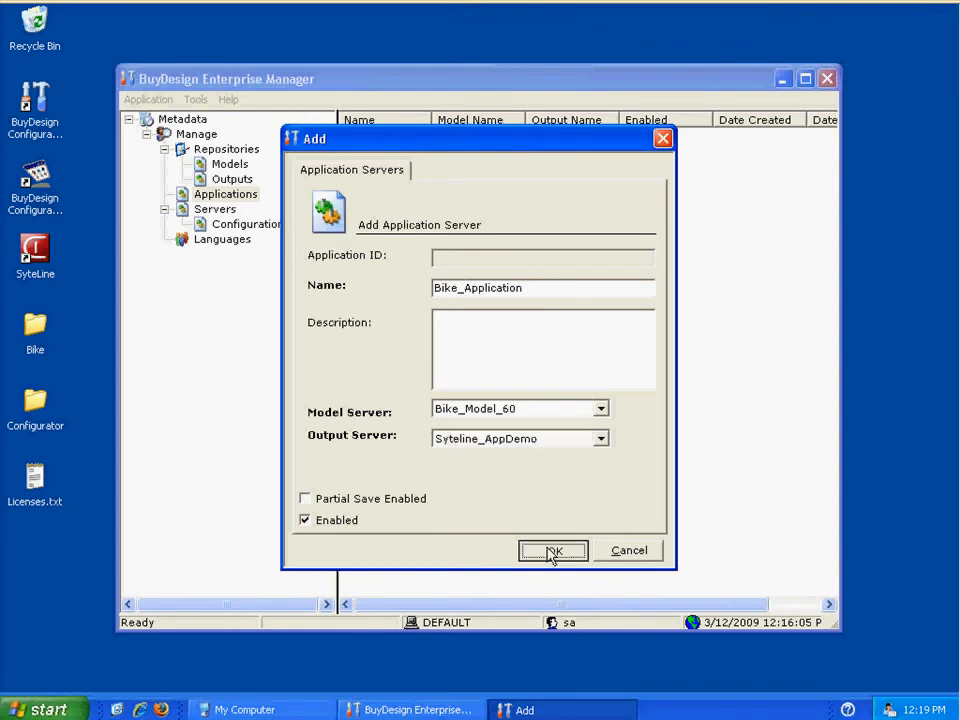
- Copy the application name Bike_Application from its properties and paste it into a new Notepad document
left_click_drag(435, 120, 505, 120)
double_click(416, 148)
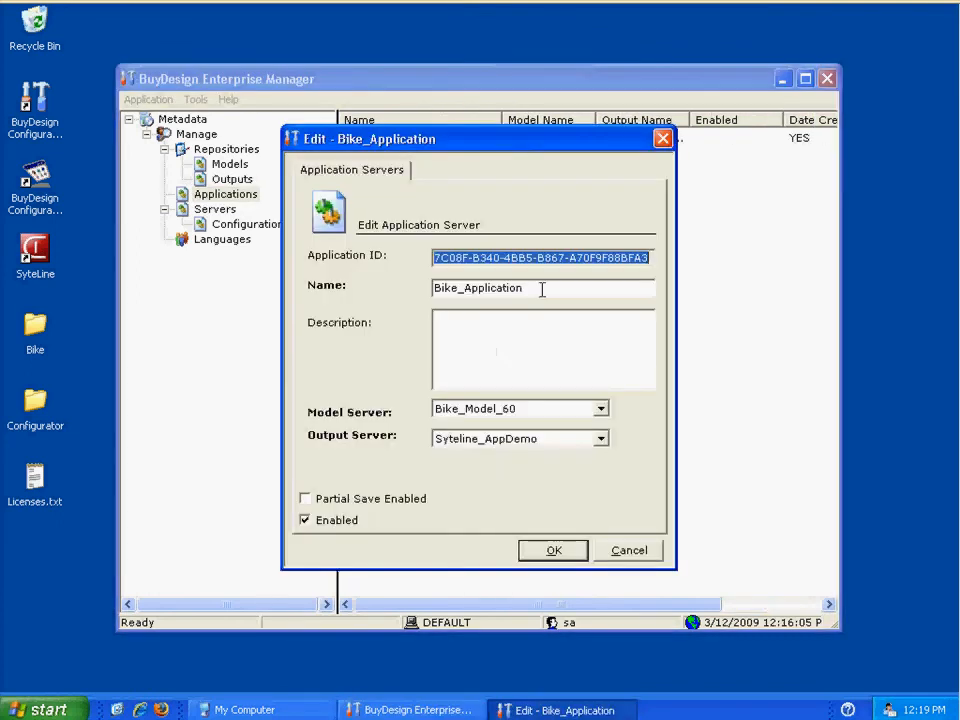
key("Tab")
key("ctrl+c")
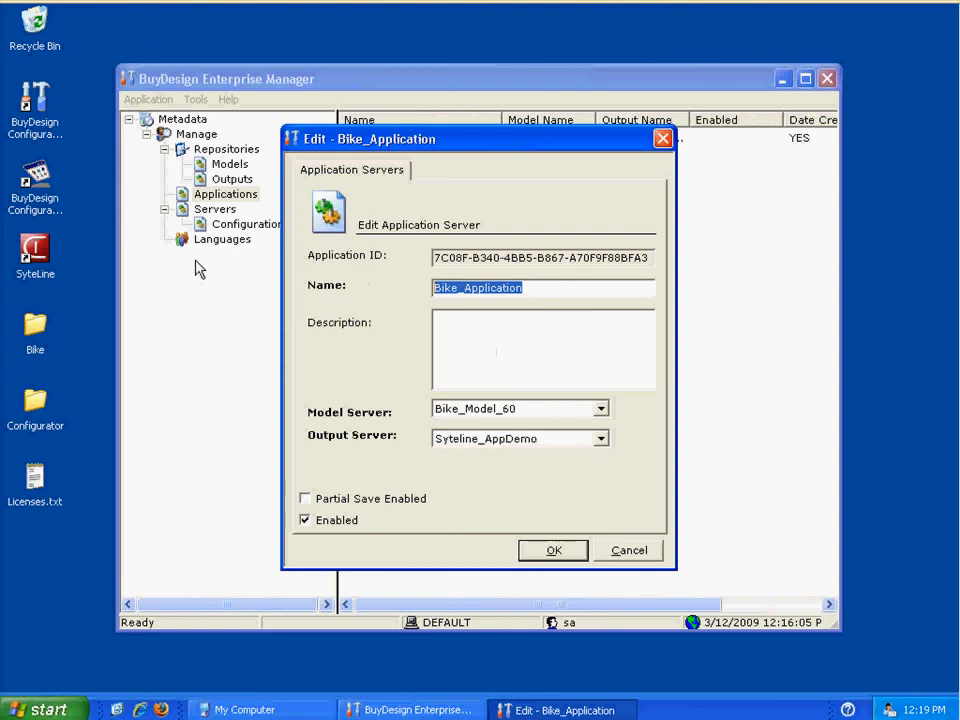
left_click(70, 706)
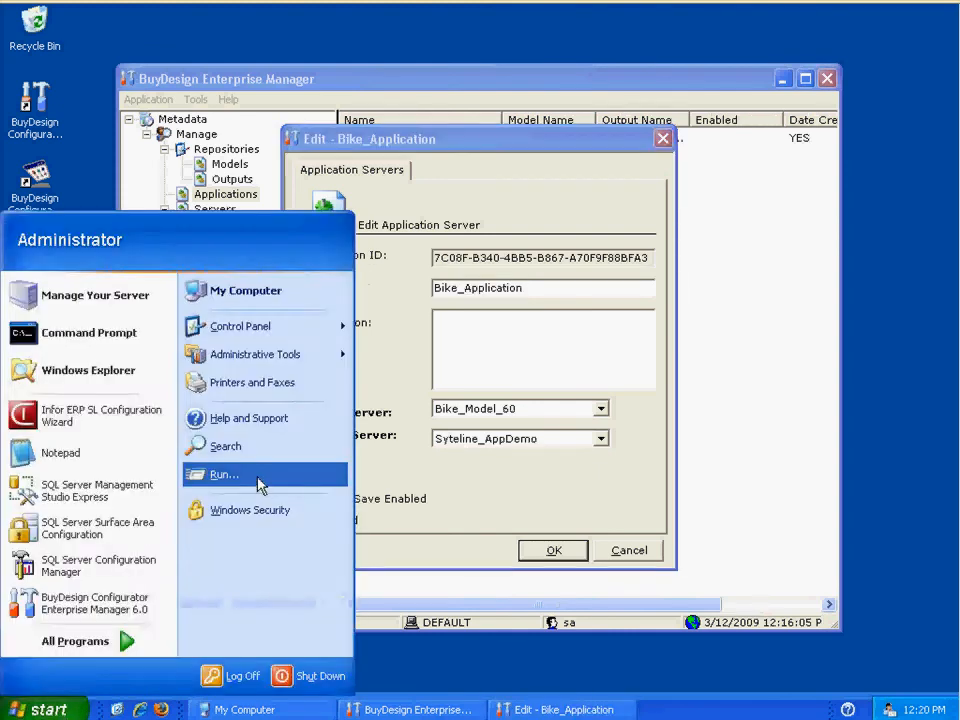
left_click(258, 485)
type("notepad")
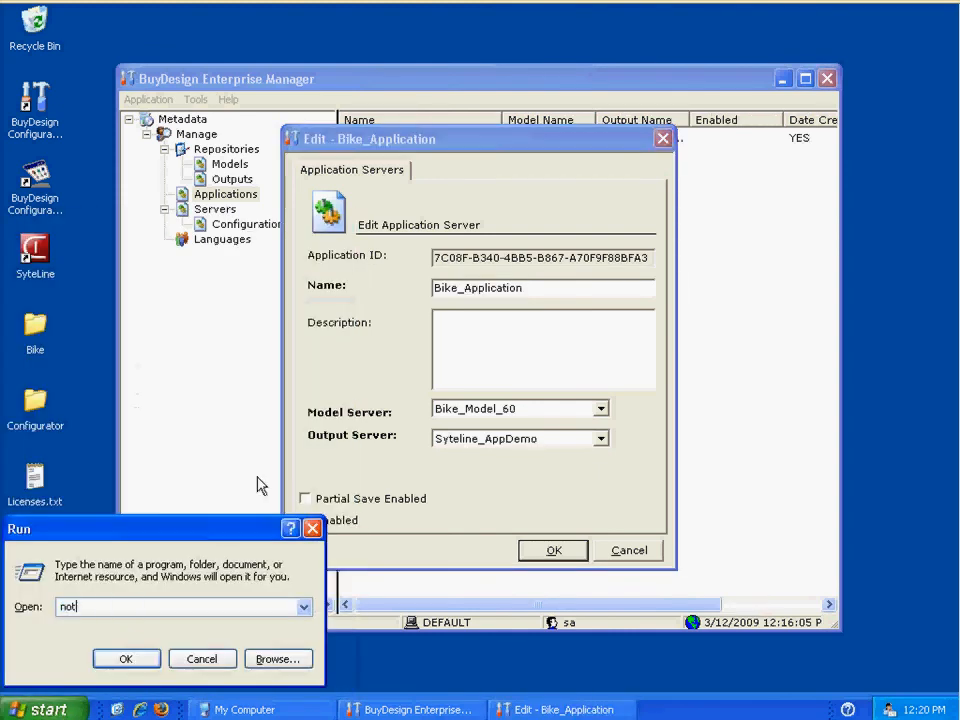
key("Return")
key("ctrl+v")
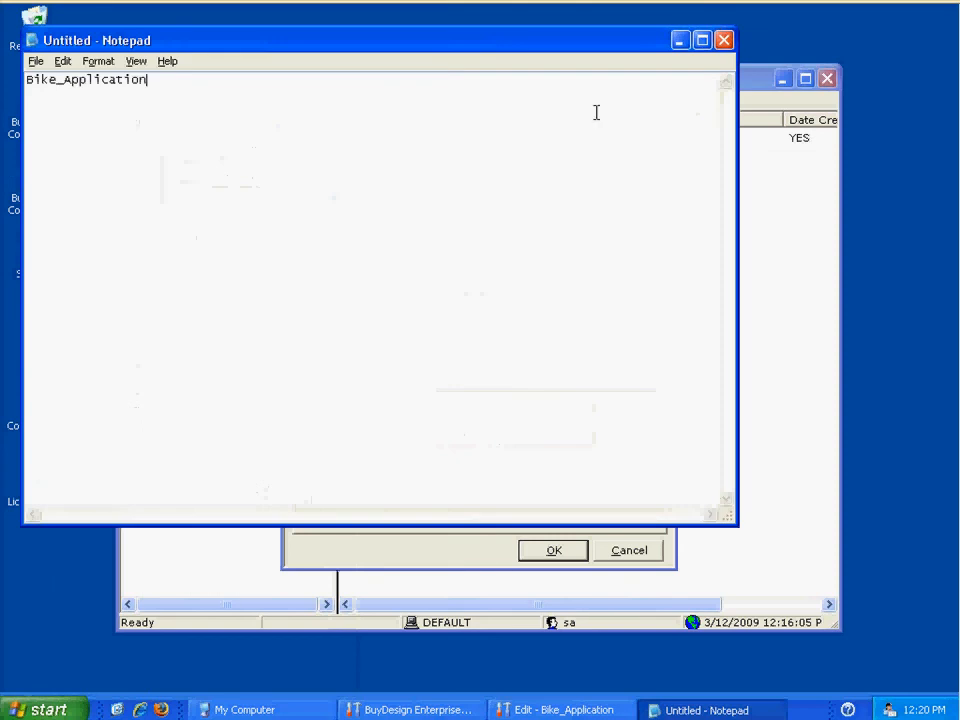
left_click(682, 41)
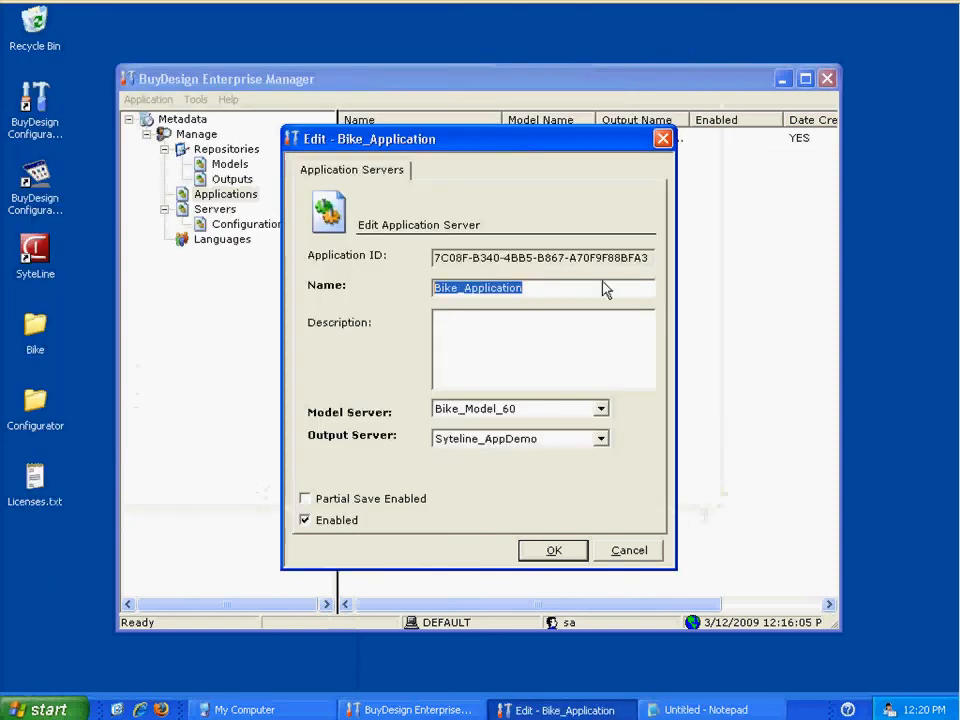
- Accept the application's properties and exit BuyDesign Enterprise Manager
left_click(554, 551)
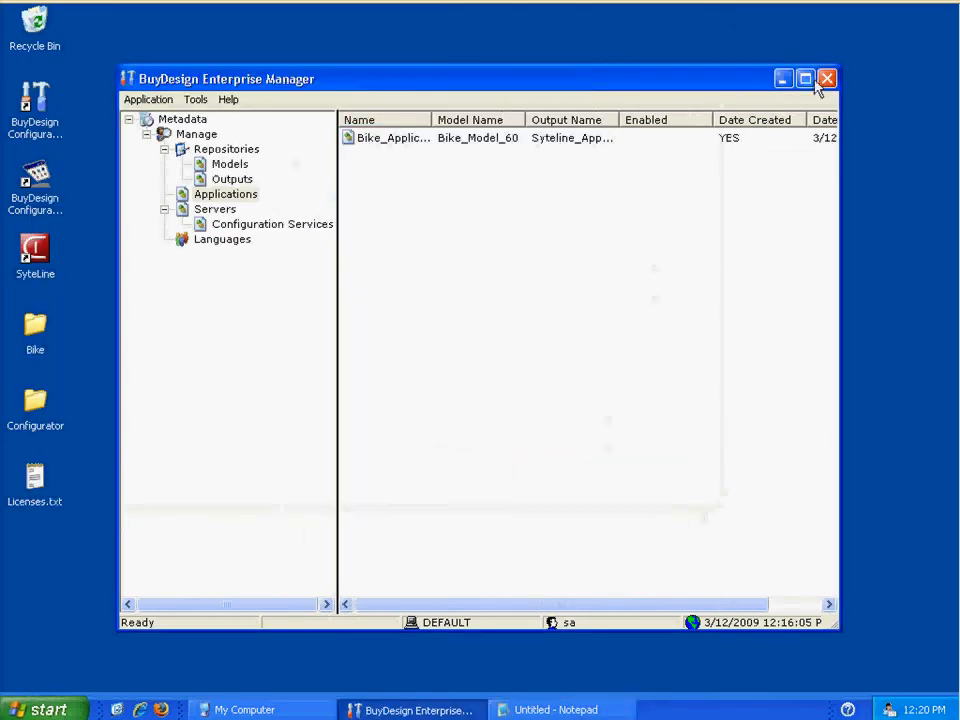
left_click(826, 79)
left_click(443, 411)
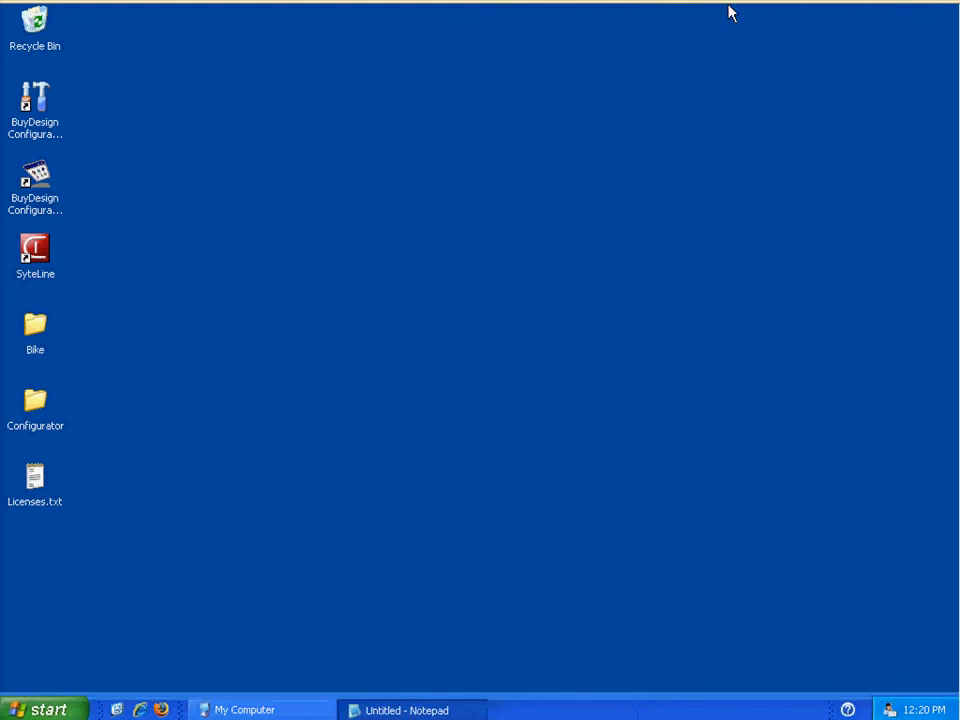
- Review the Step 5 adapter extension instructions in the PowerPoint deck and return to the full-screen vssl8 remote desktop
left_click(668, 12)
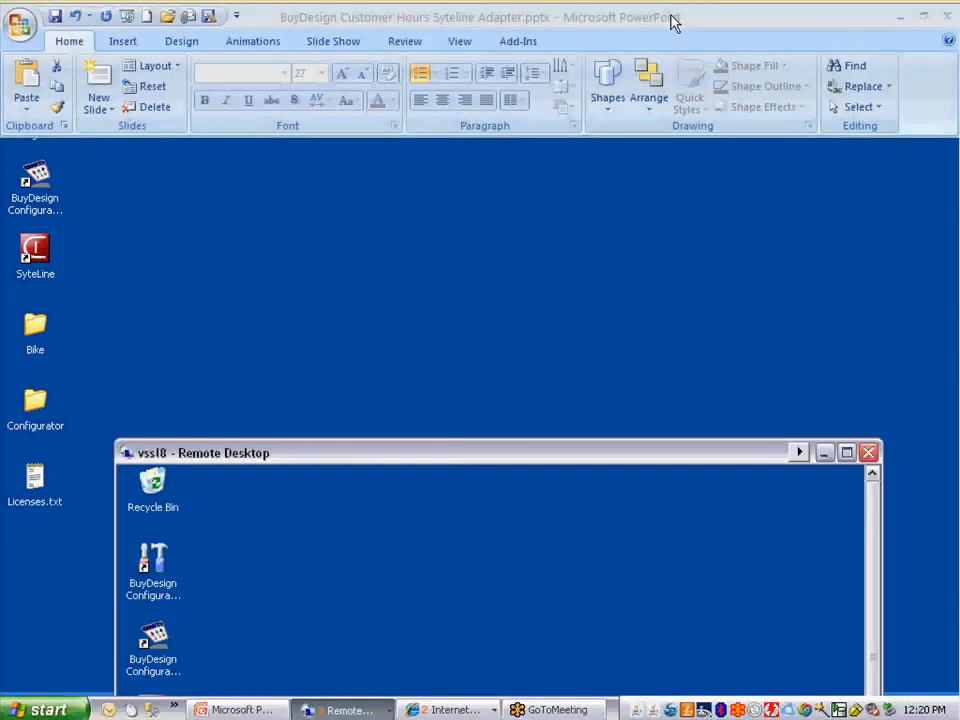
left_click(545, 352)
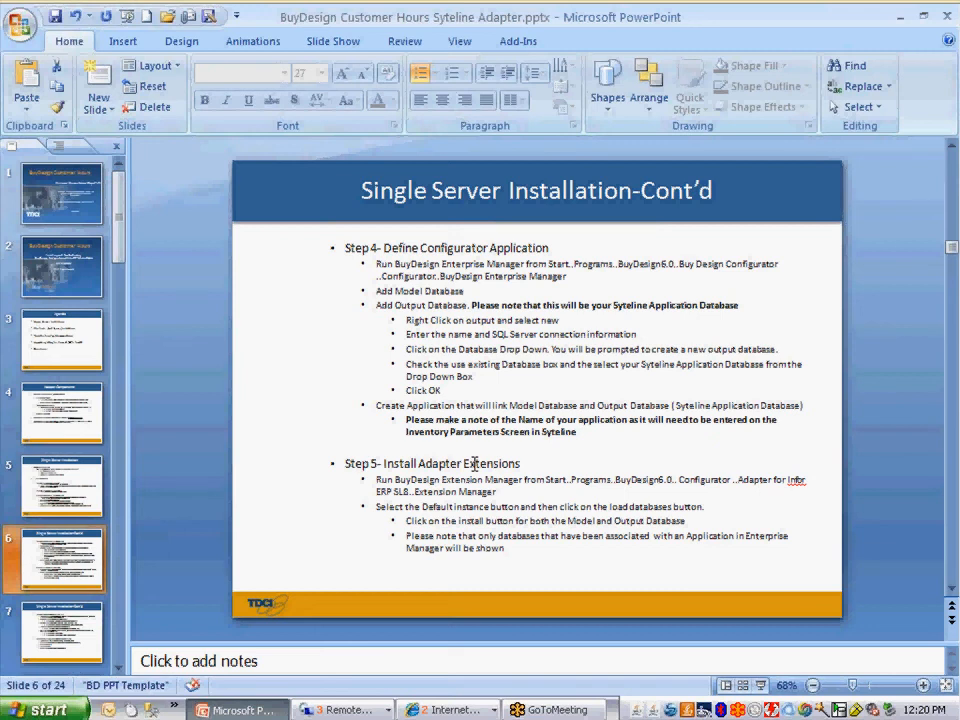
left_click(348, 712)
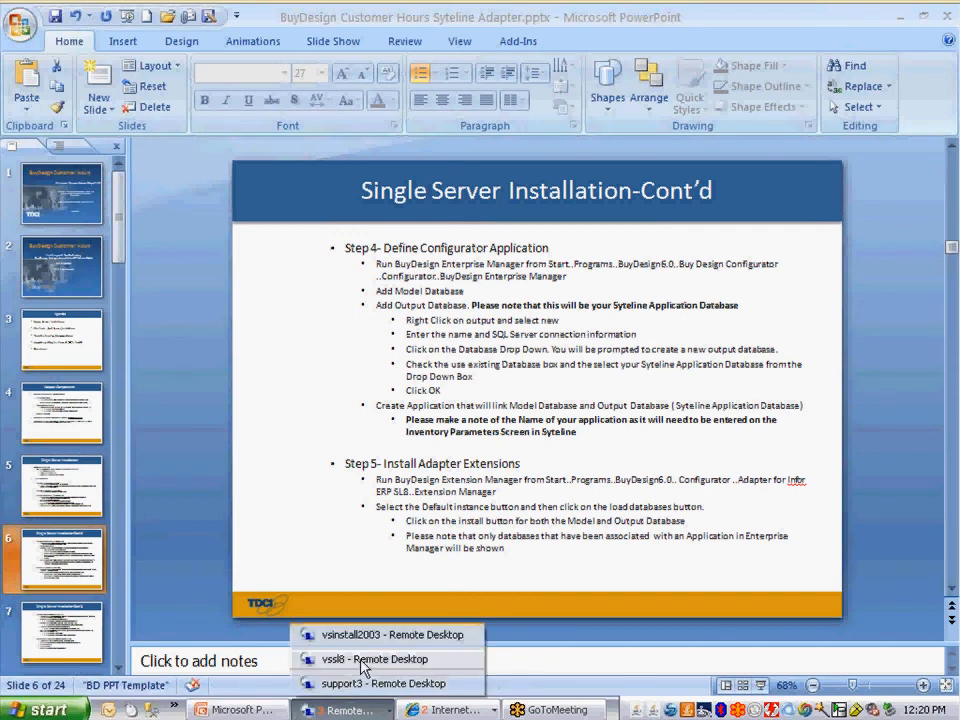
left_click(355, 668)
double_click(410, 455)
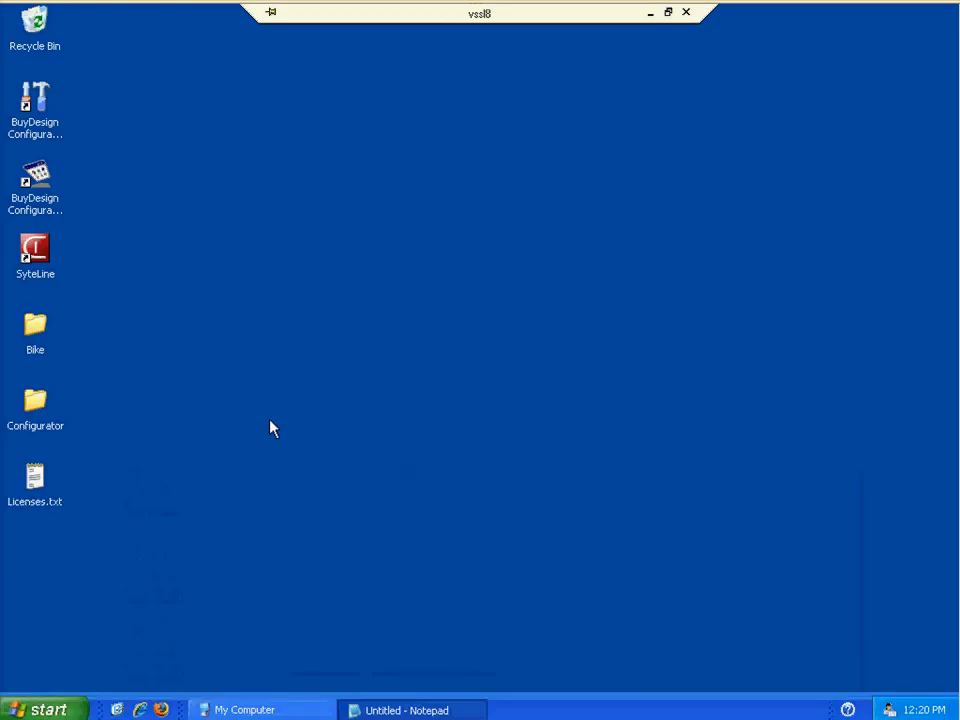
- Launch Extension Manager from the BuyDesign 6.0 Configurator programs for the Adapter for Infor ERP SL 8
right_click(34, 708)
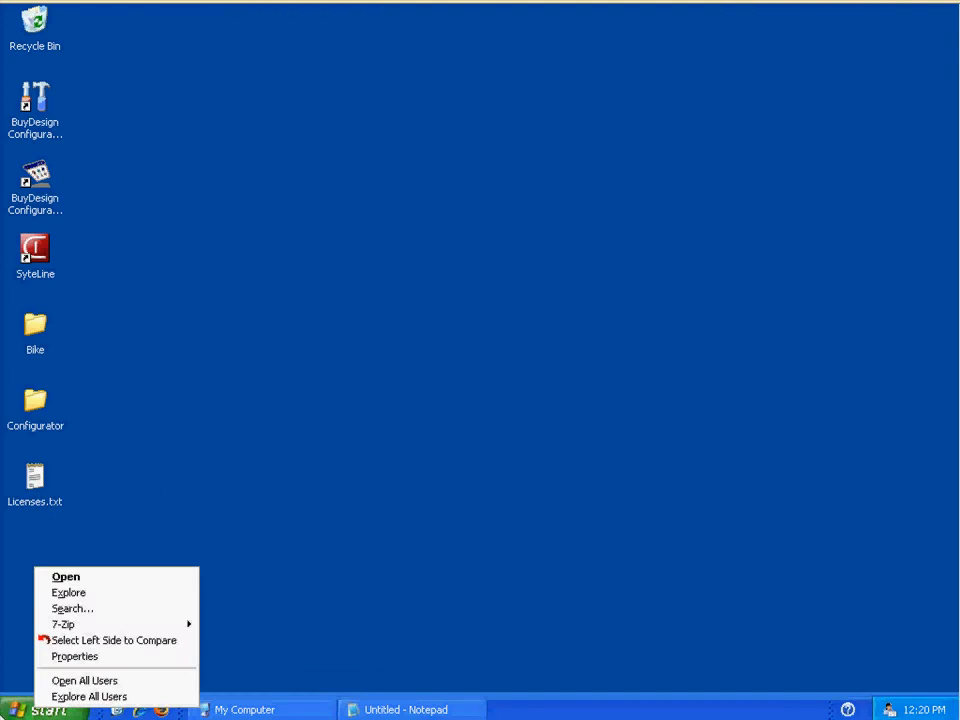
left_click(40, 709)
mouse_move(104, 645)
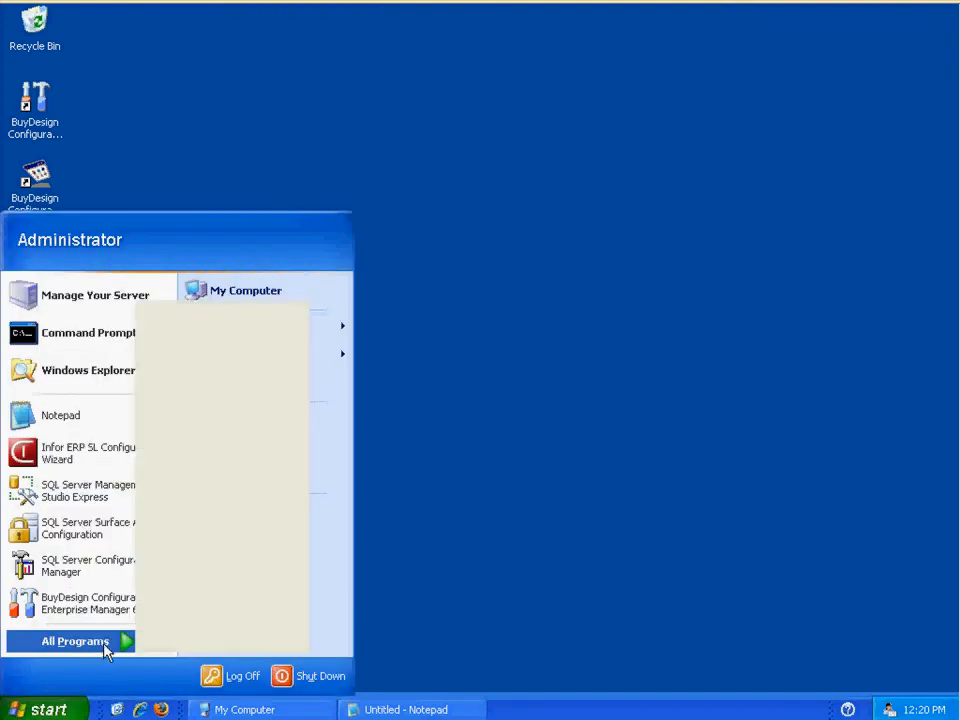
mouse_move(210, 643)
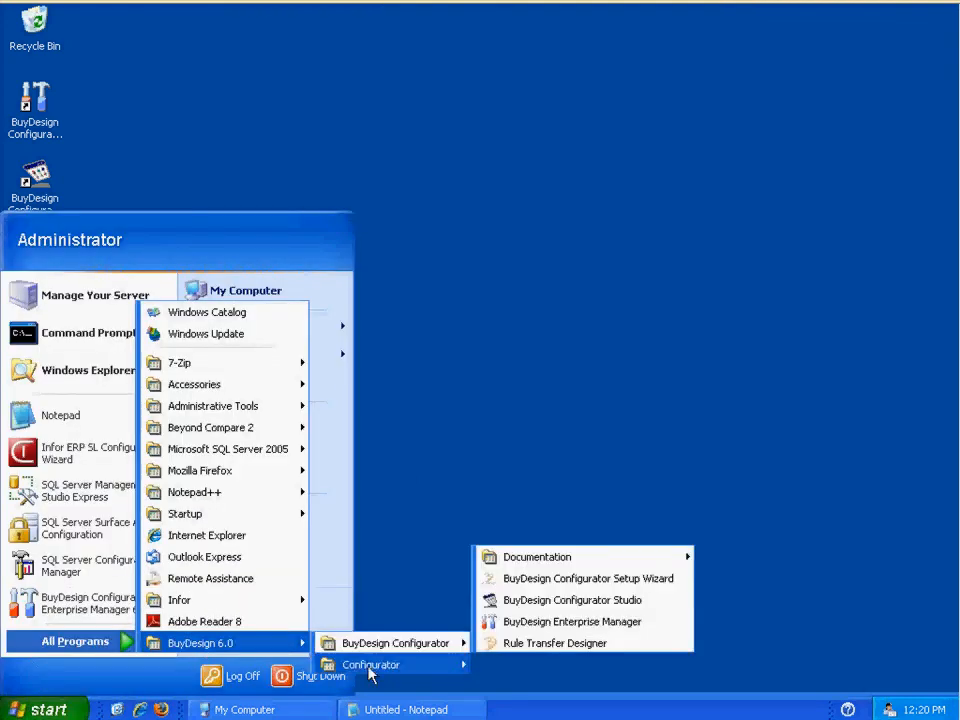
mouse_move(369, 668)
mouse_move(585, 665)
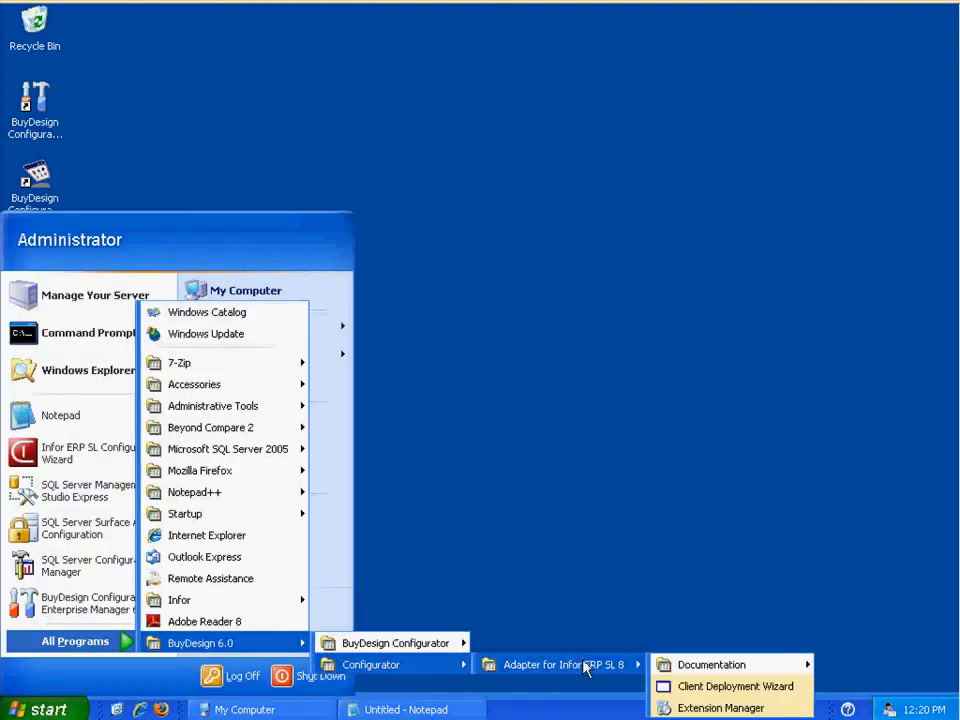
left_click(705, 705)
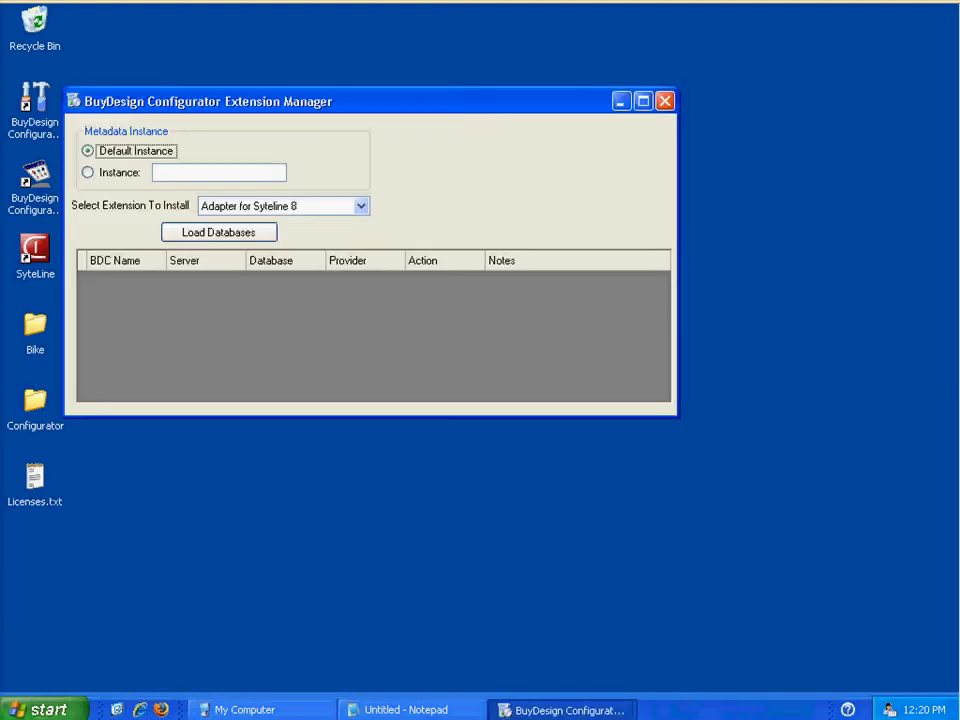
left_click(40, 709)
mouse_move(126, 650)
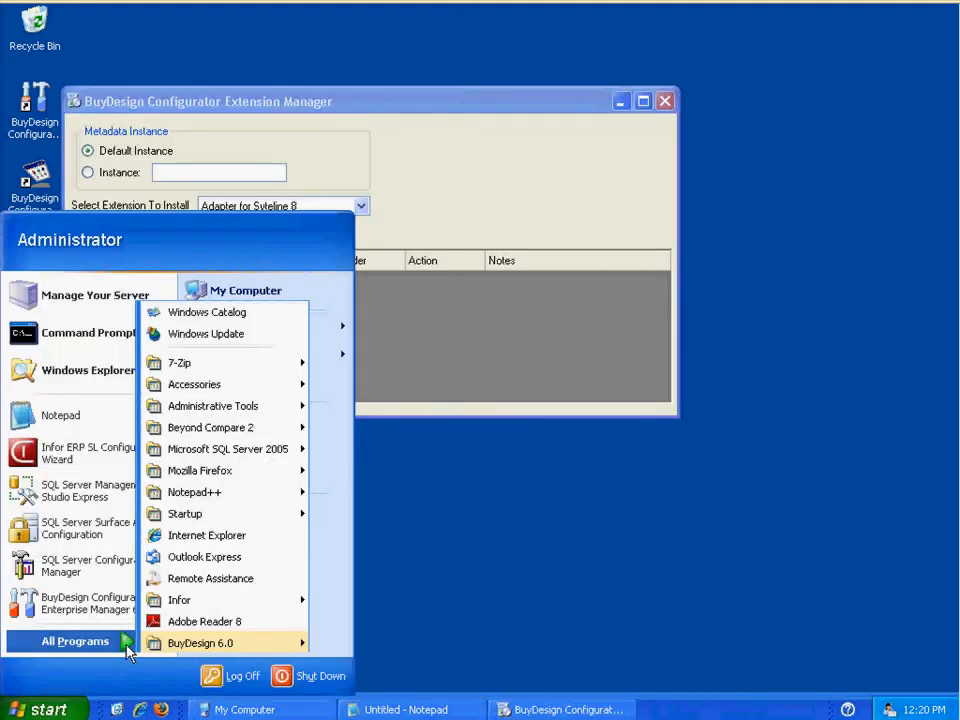
mouse_move(202, 650)
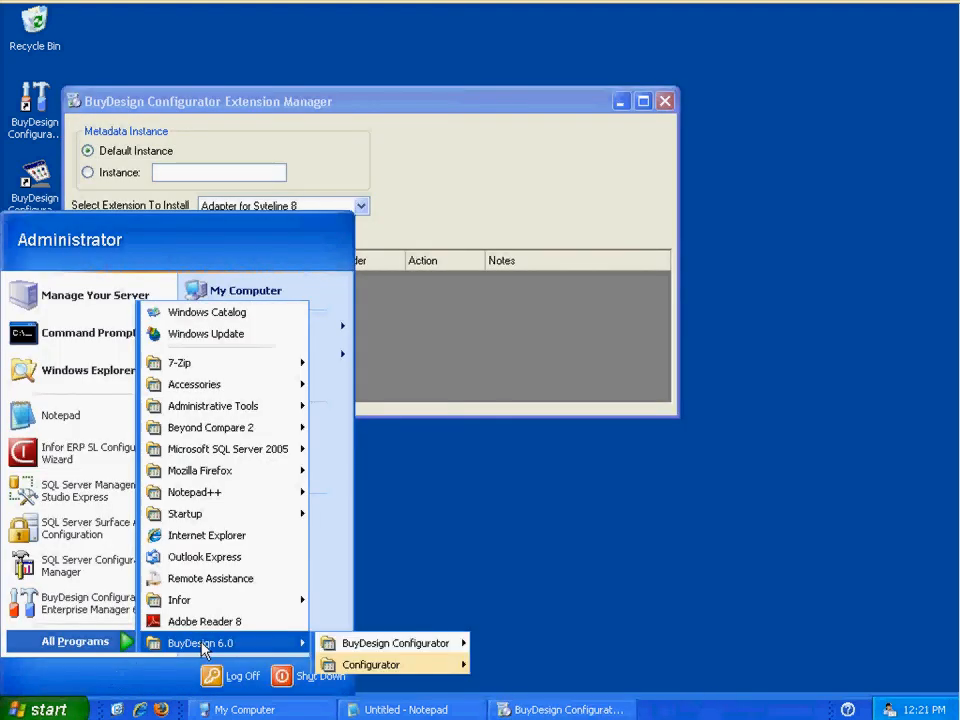
mouse_move(440, 665)
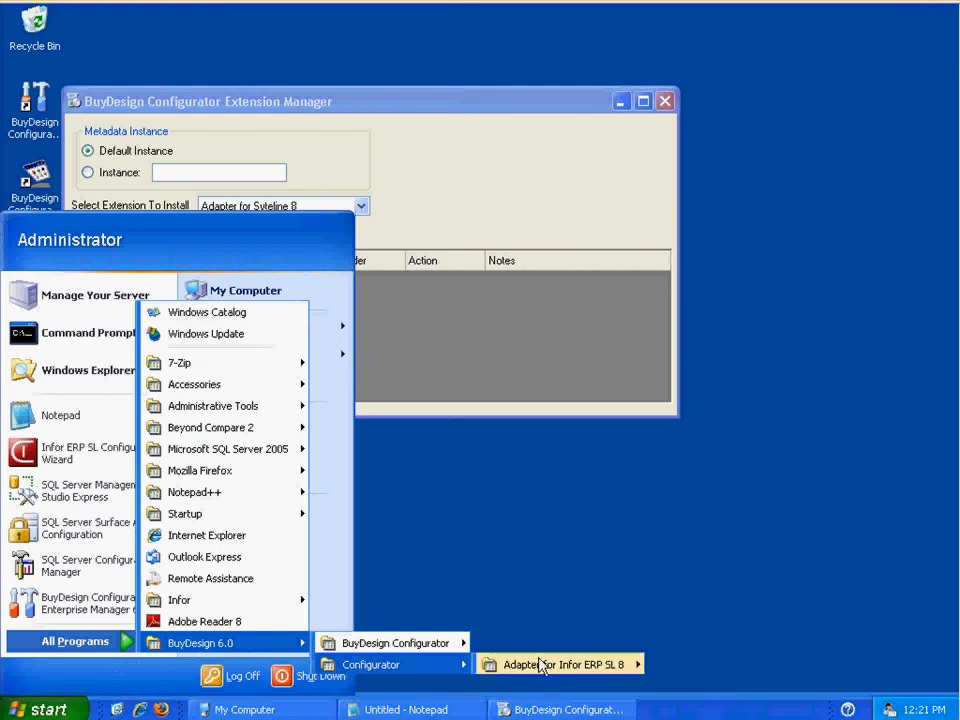
mouse_move(553, 668)
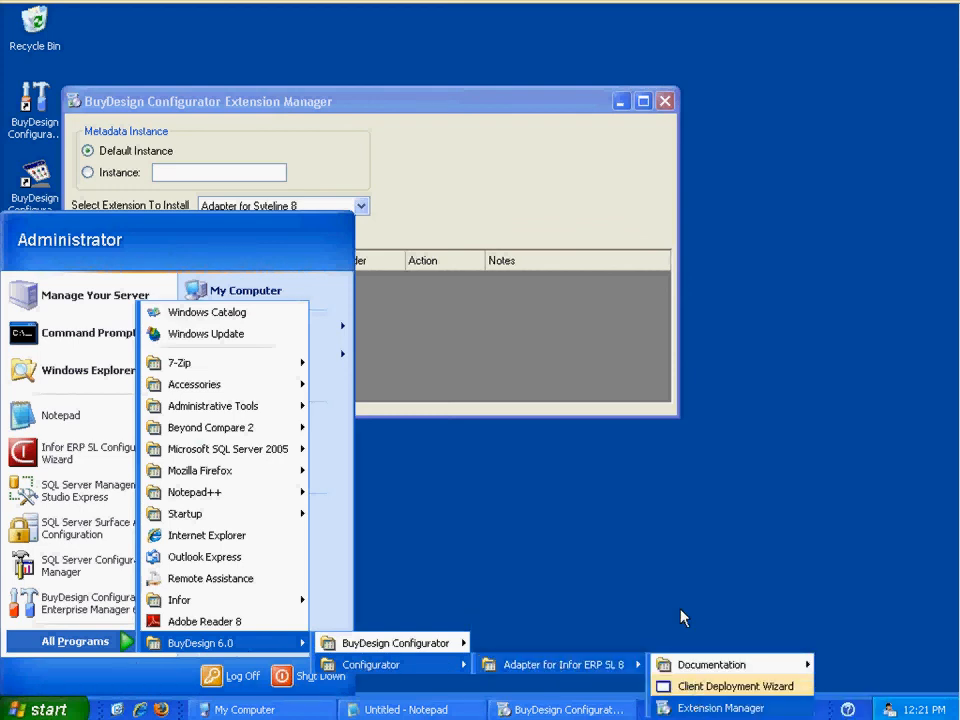
left_click(431, 182)
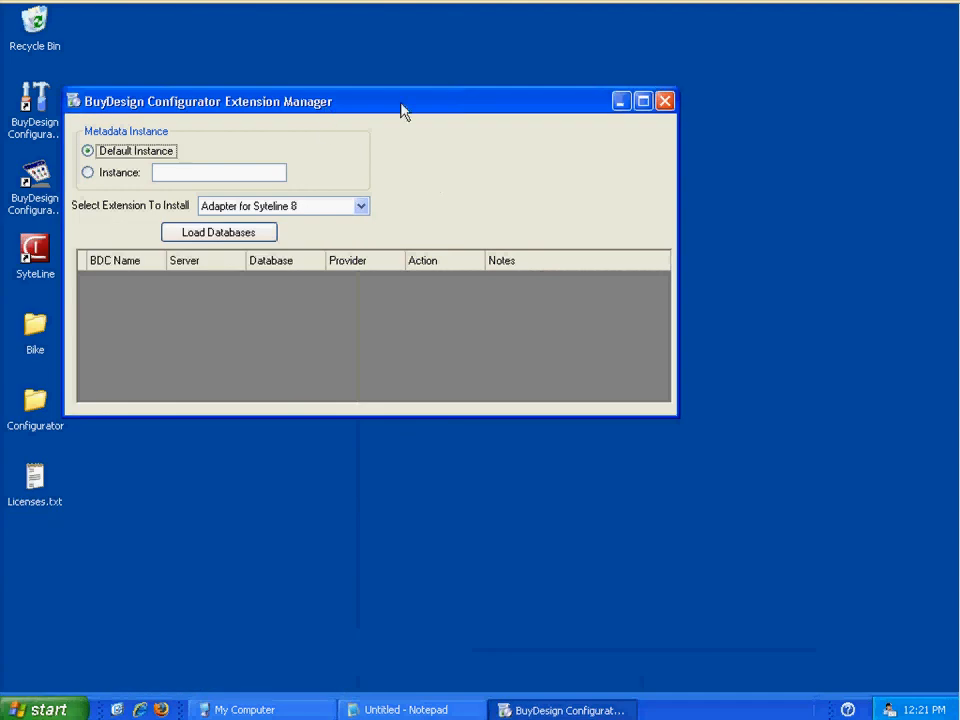
- Load the default instance's databases and install the Adapter for Syteline 8 extension on the Bike_Model_60 model database
left_click_drag(401, 111, 521, 112)
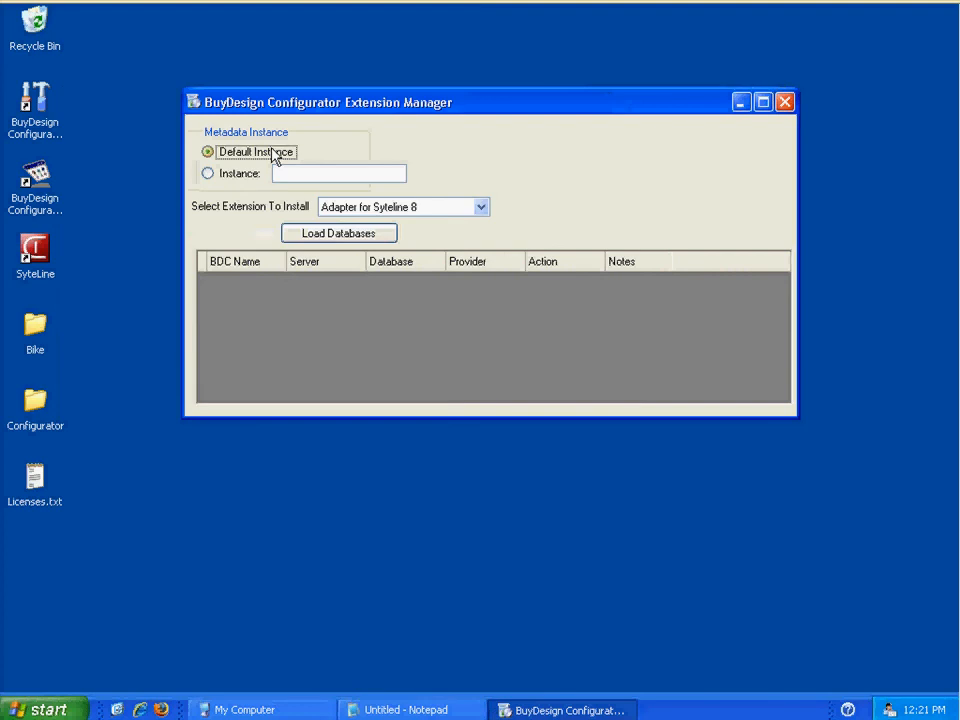
left_click(335, 236)
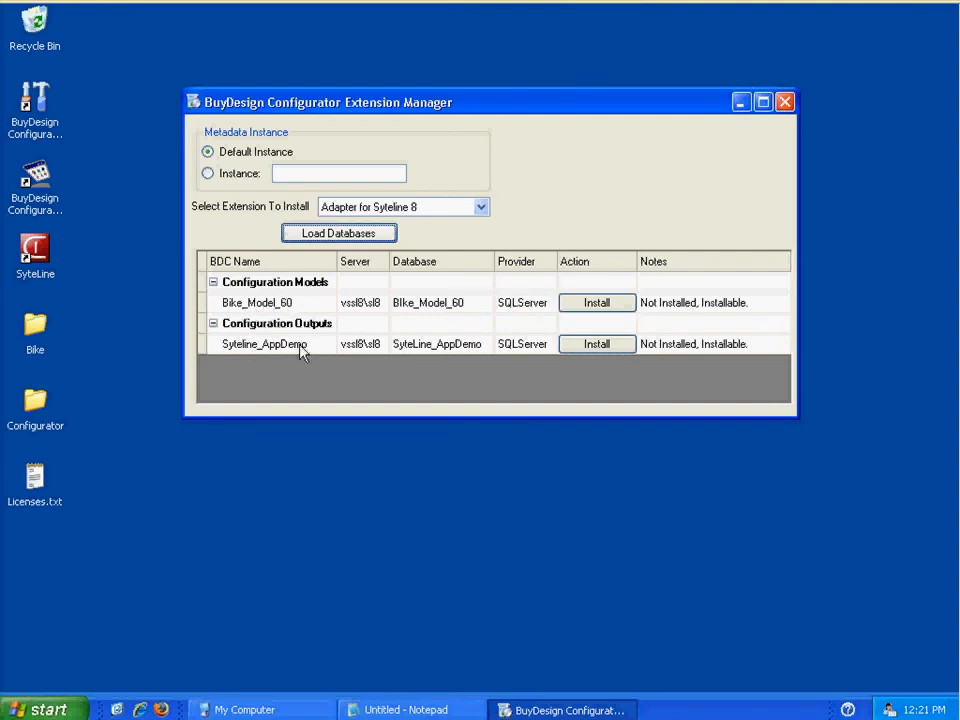
left_click(600, 303)
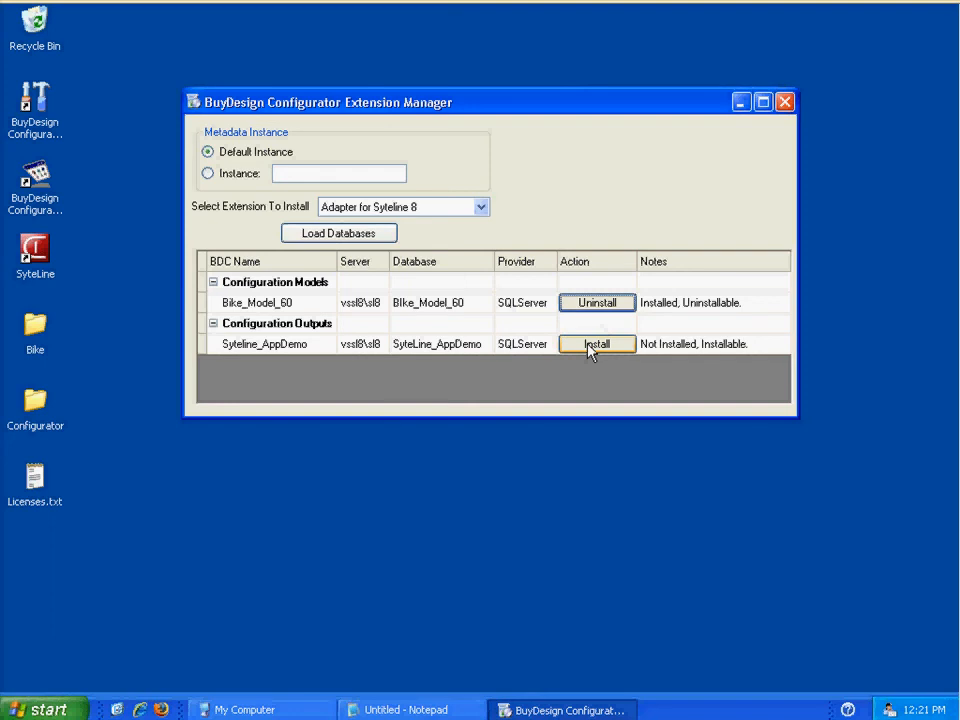
- Install the Adapter for Syteline 8 extension on the Syteline_AppDemo output database and close Extension Manager
left_click(589, 344)
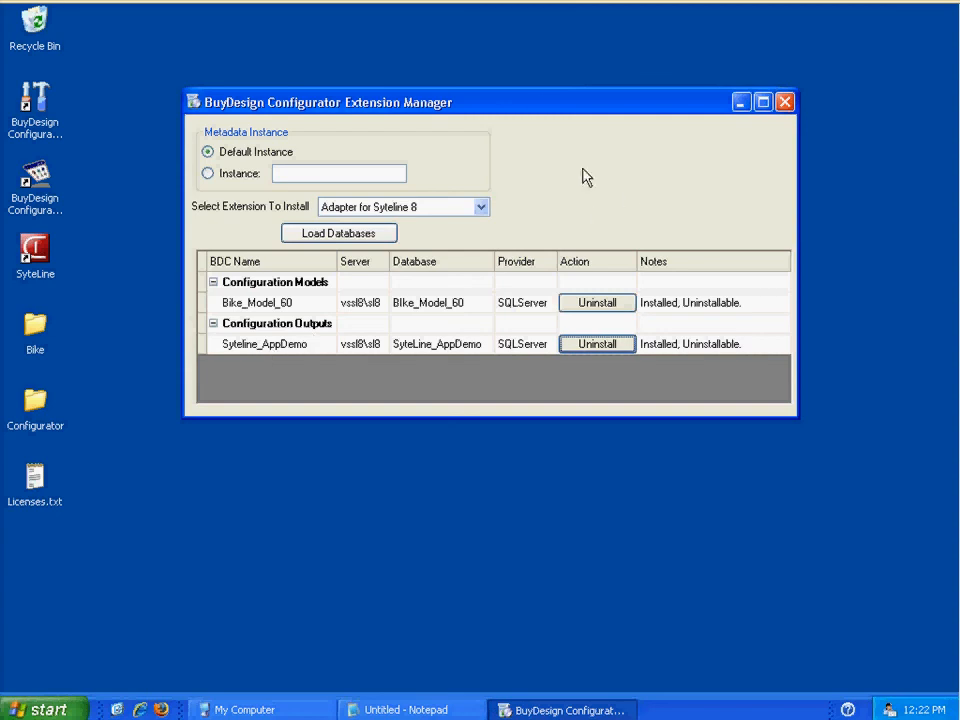
left_click_drag(536, 109, 540, 129)
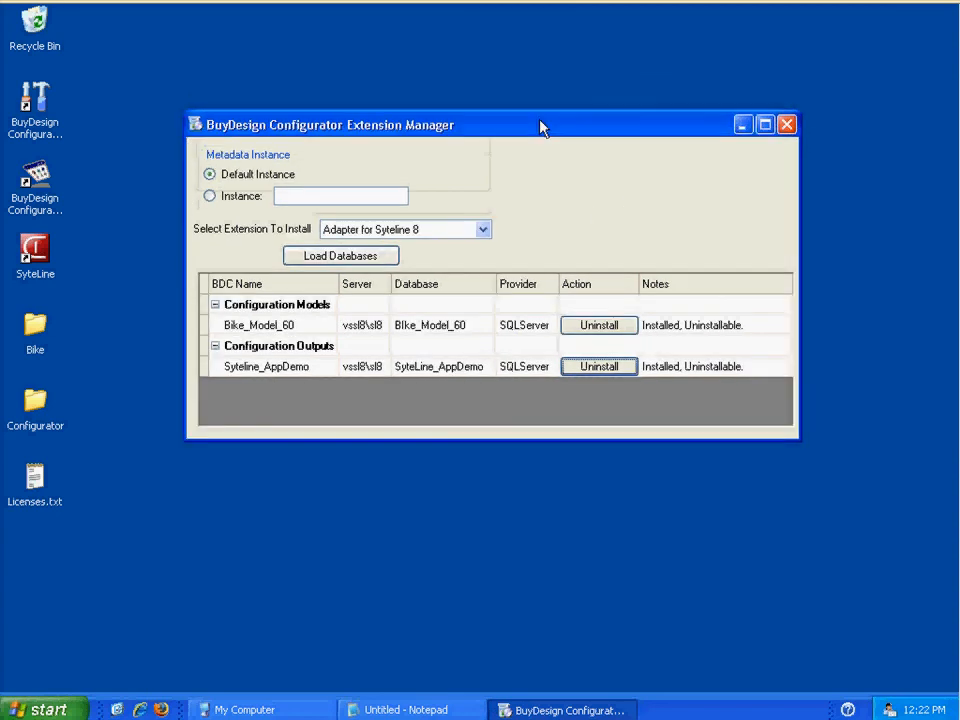
left_click(787, 125)
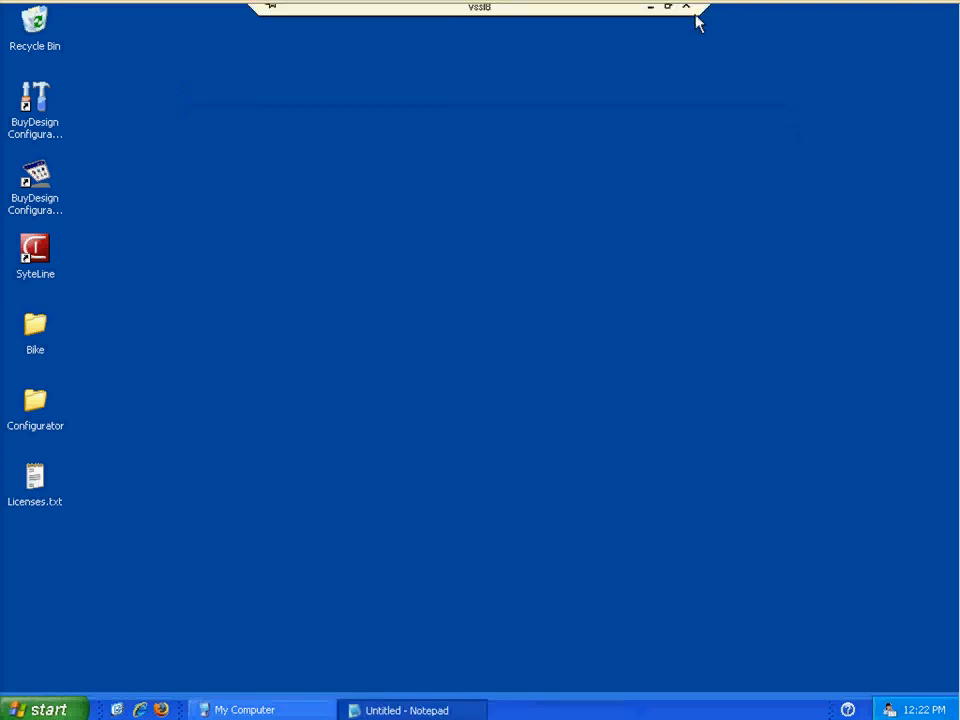
- Switch to the PowerPoint deck, review the Step 6 Client Deployment Wizard instructions on slide 7, and return to the full-screen vssl8 remote desktop
left_click(669, 14)
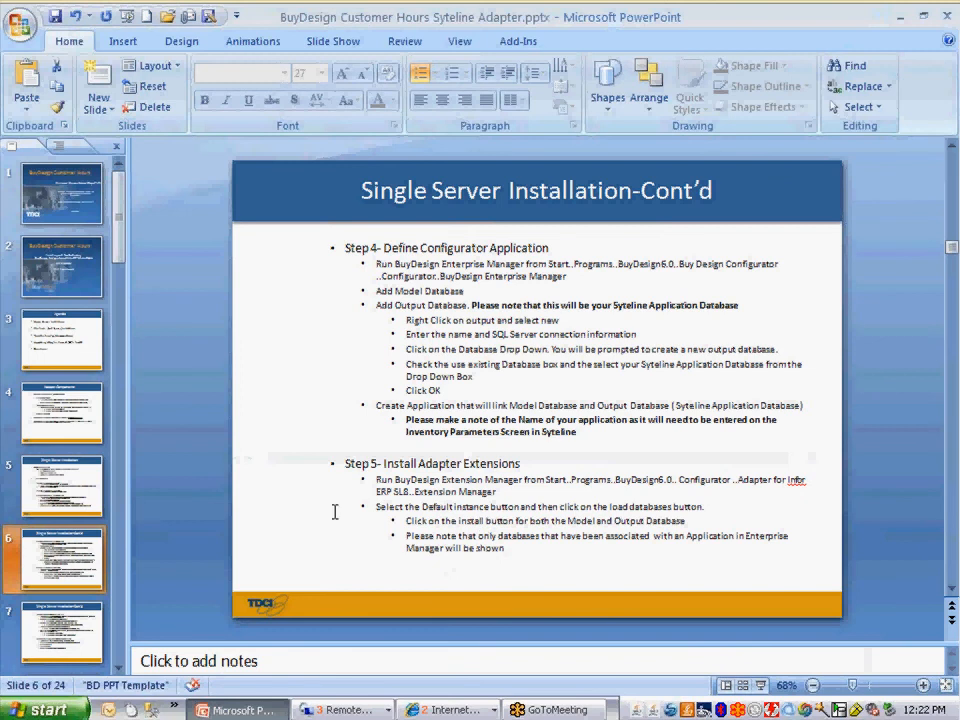
left_click(80, 628)
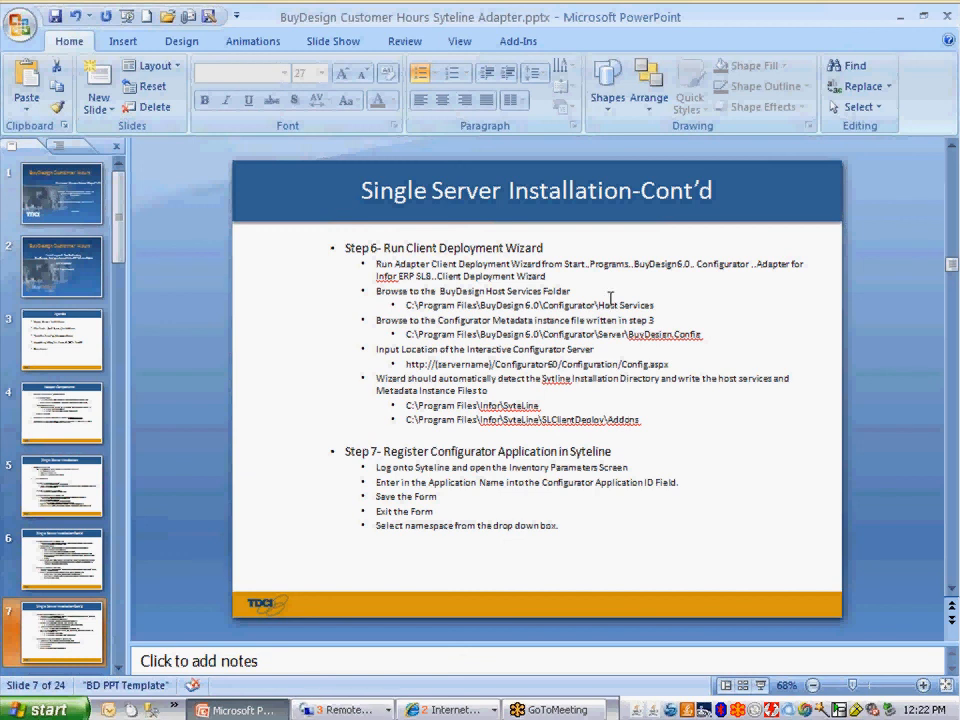
left_click(343, 709)
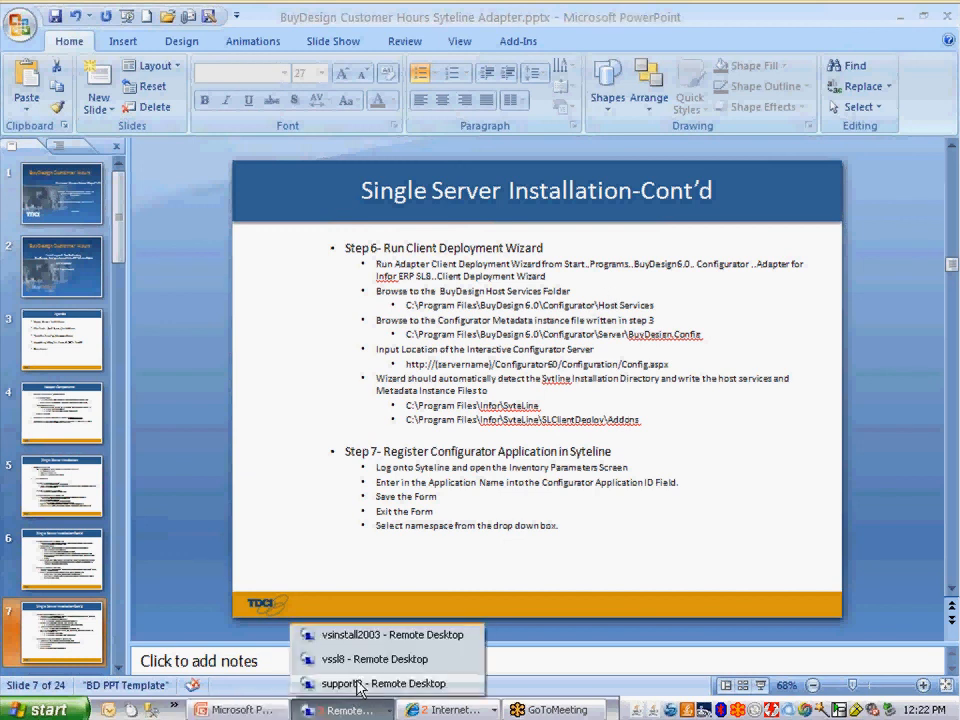
left_click(357, 673)
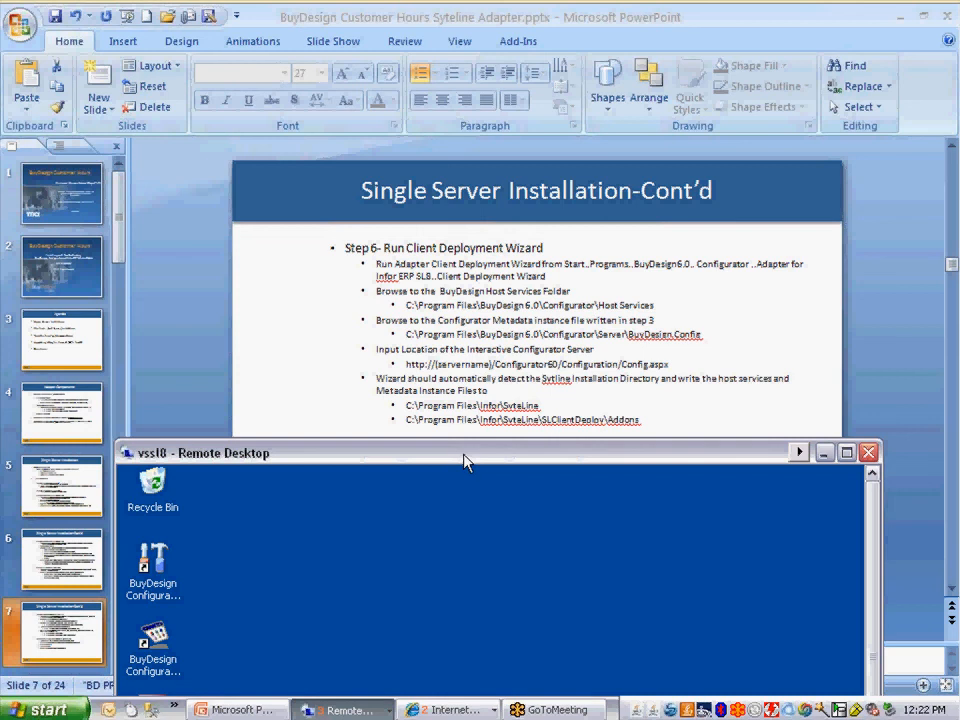
left_click_drag(463, 459, 461, 321)
double_click(461, 321)
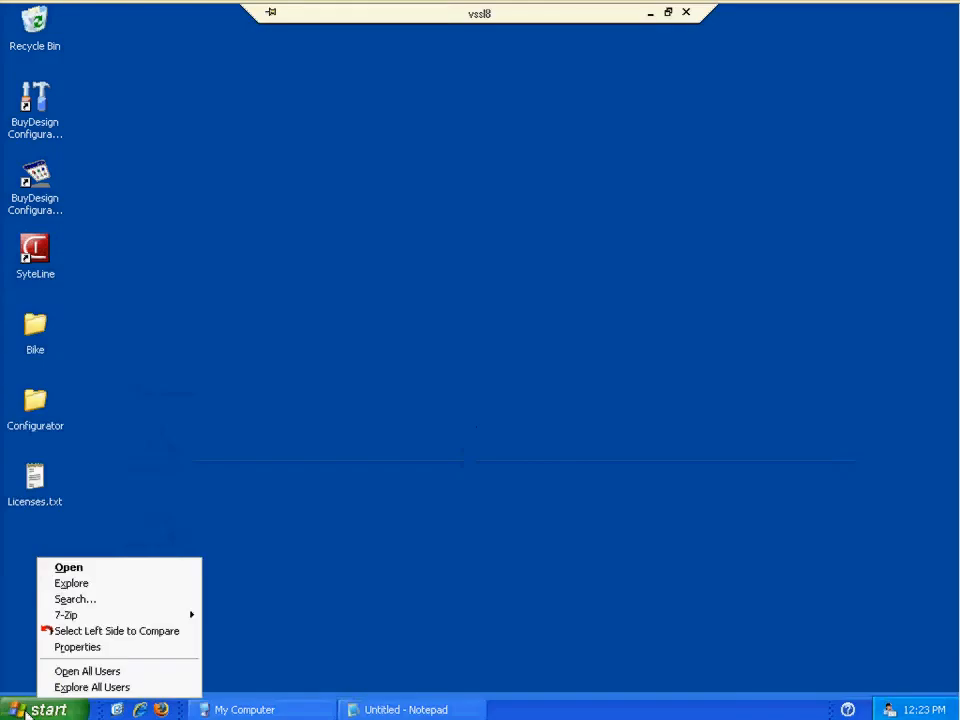
- Launch the Client Deployment Wizard from the BuyDesign 6.0 Configurator programs for the Adapter for Infor ERP SL 8
left_click(45, 709)
mouse_move(112, 649)
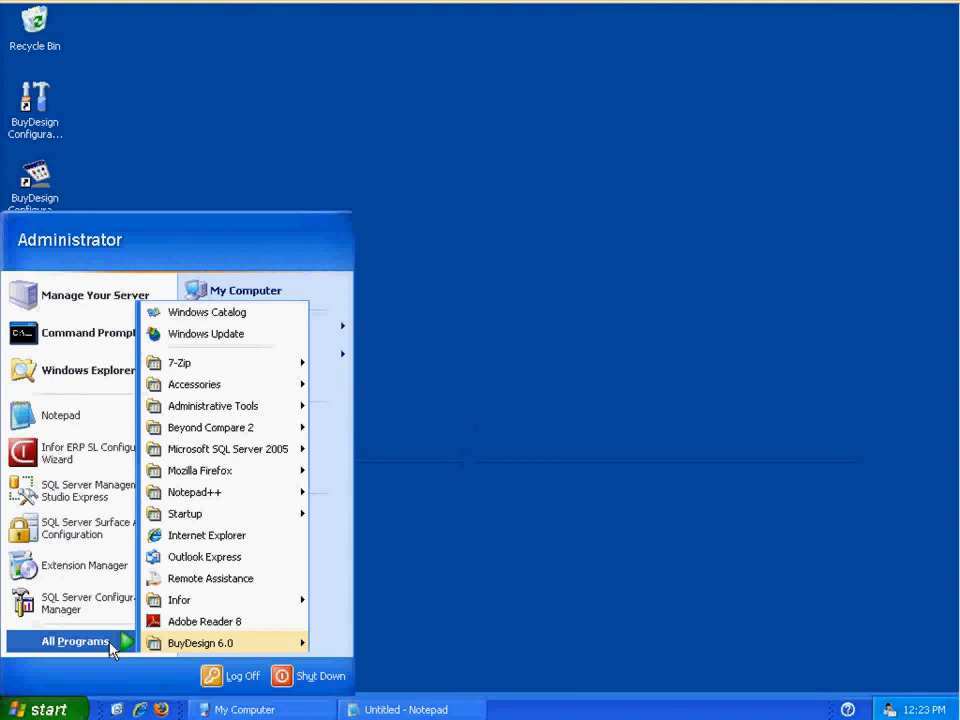
mouse_move(228, 648)
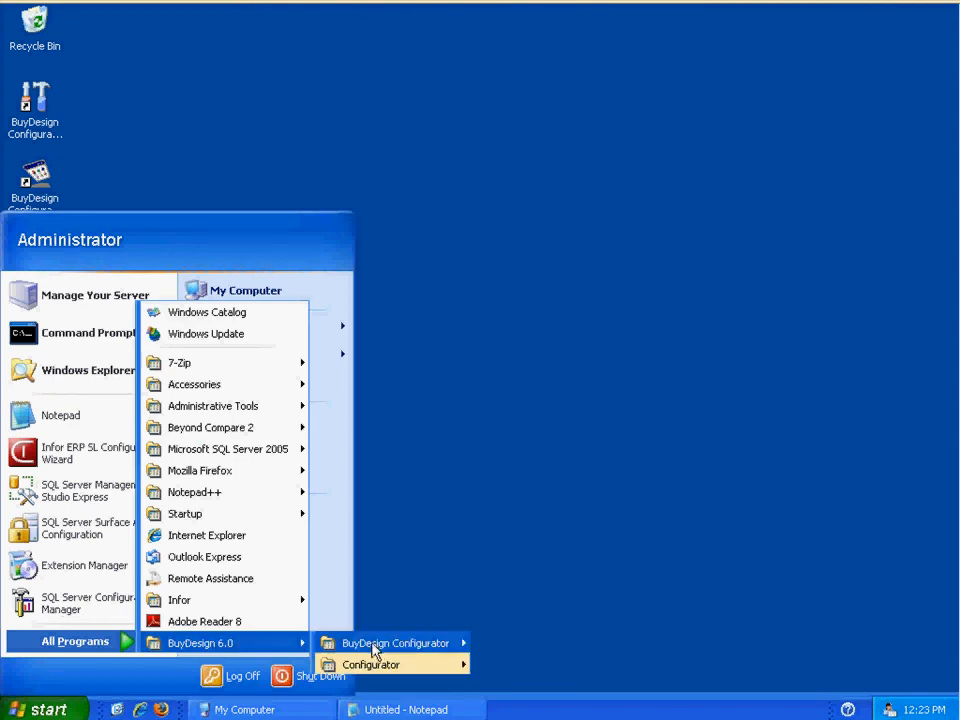
mouse_move(381, 669)
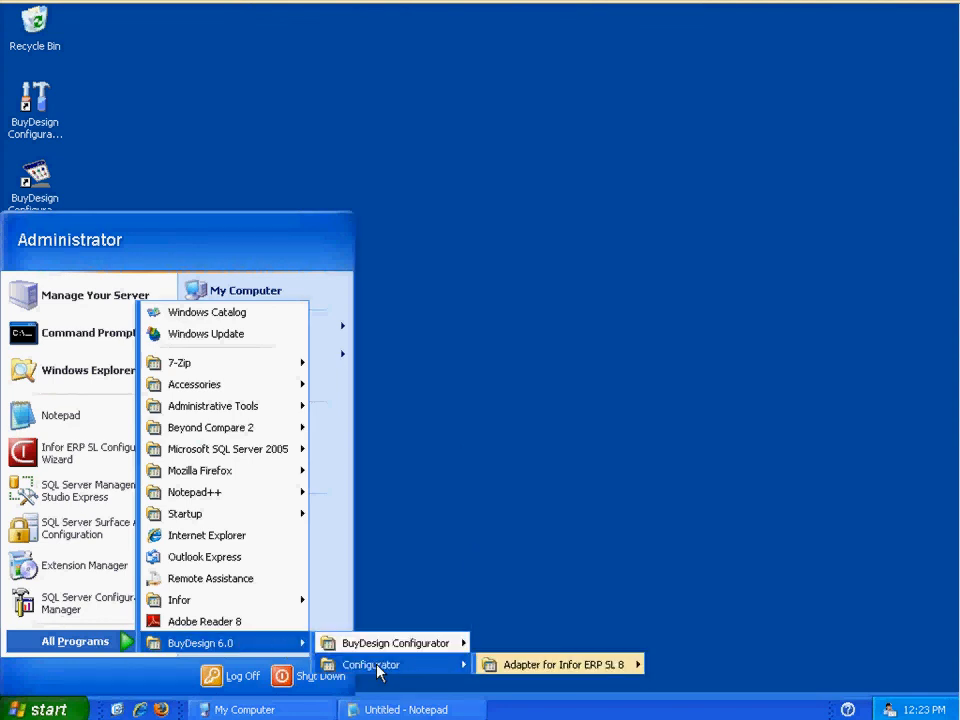
mouse_move(568, 677)
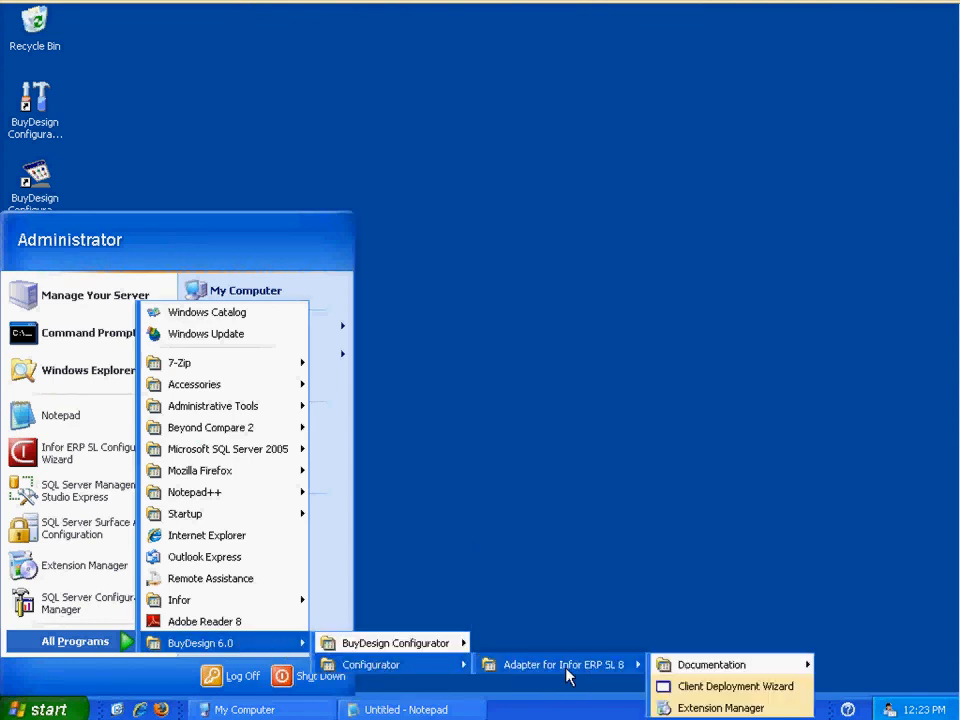
left_click(682, 687)
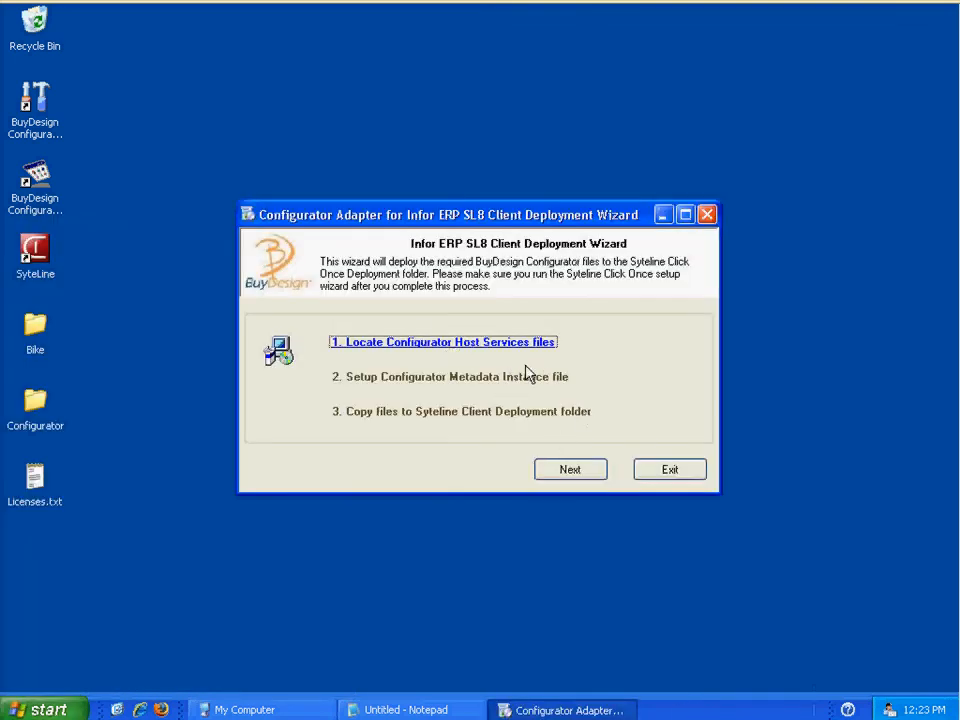
- Start locating the Configurator host services files and set the Host Services folder to C:\Program Files\BuyDesign 6.0\Configurator\Host Services
left_click(571, 479)
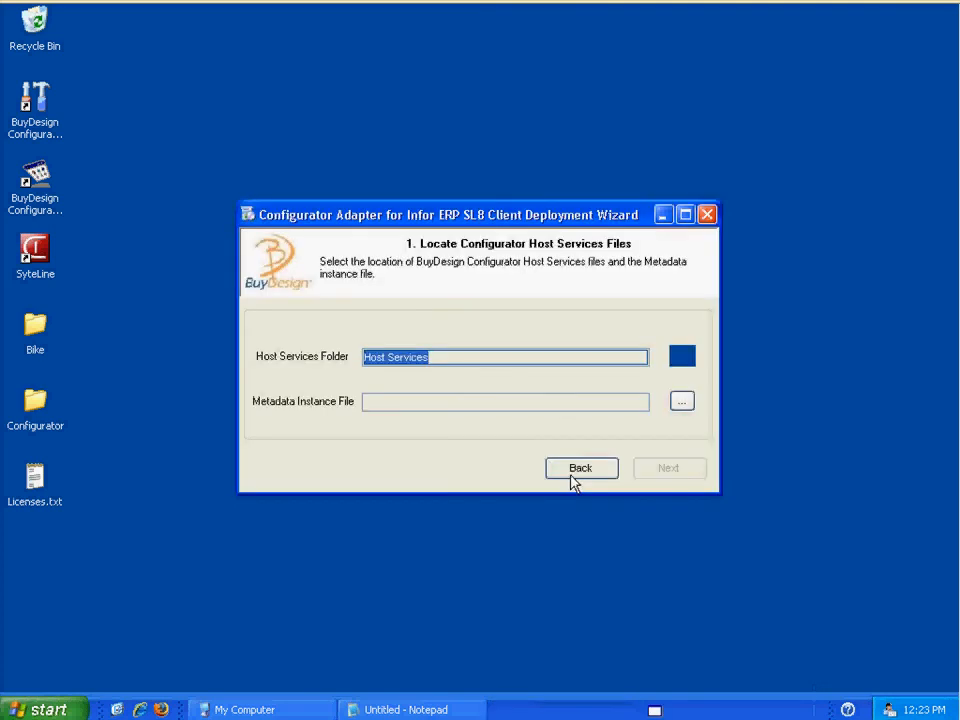
left_click(682, 357)
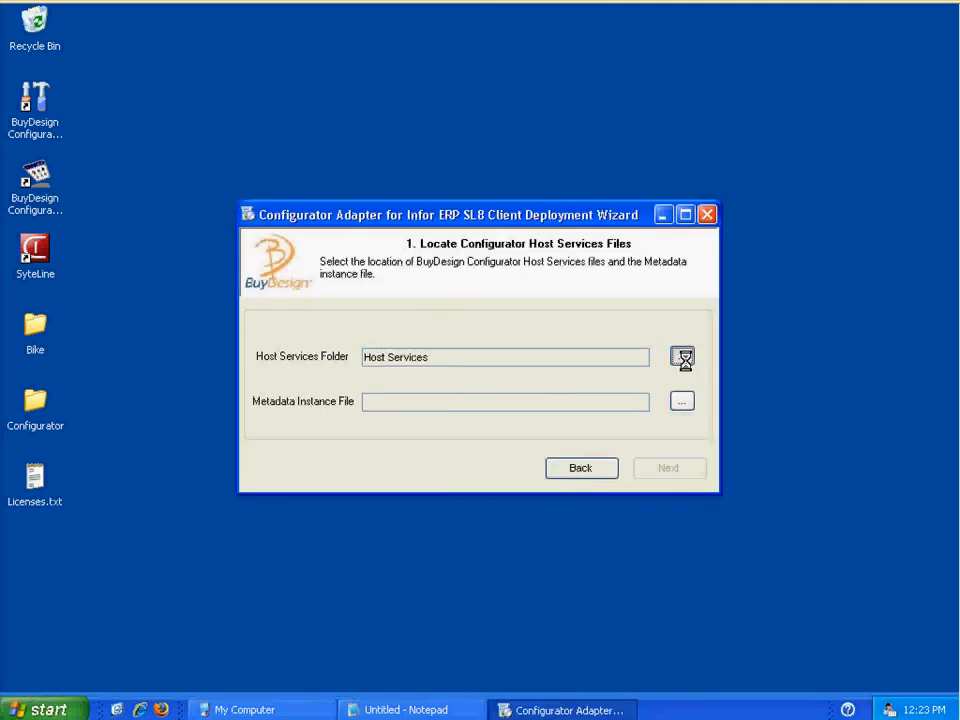
double_click(418, 324)
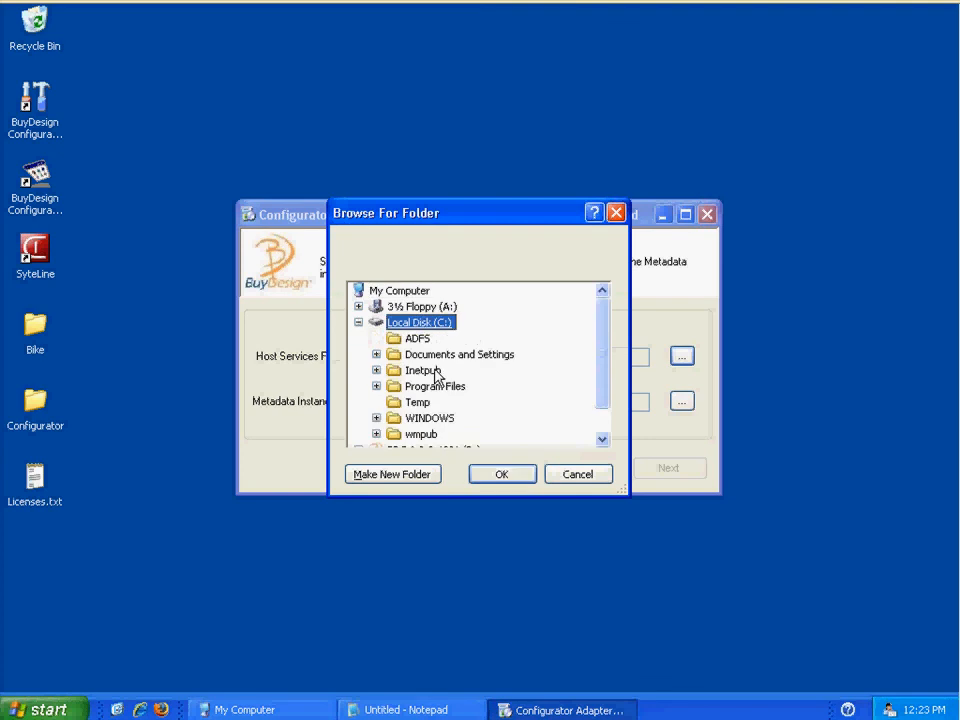
left_click(428, 387)
double_click(428, 389)
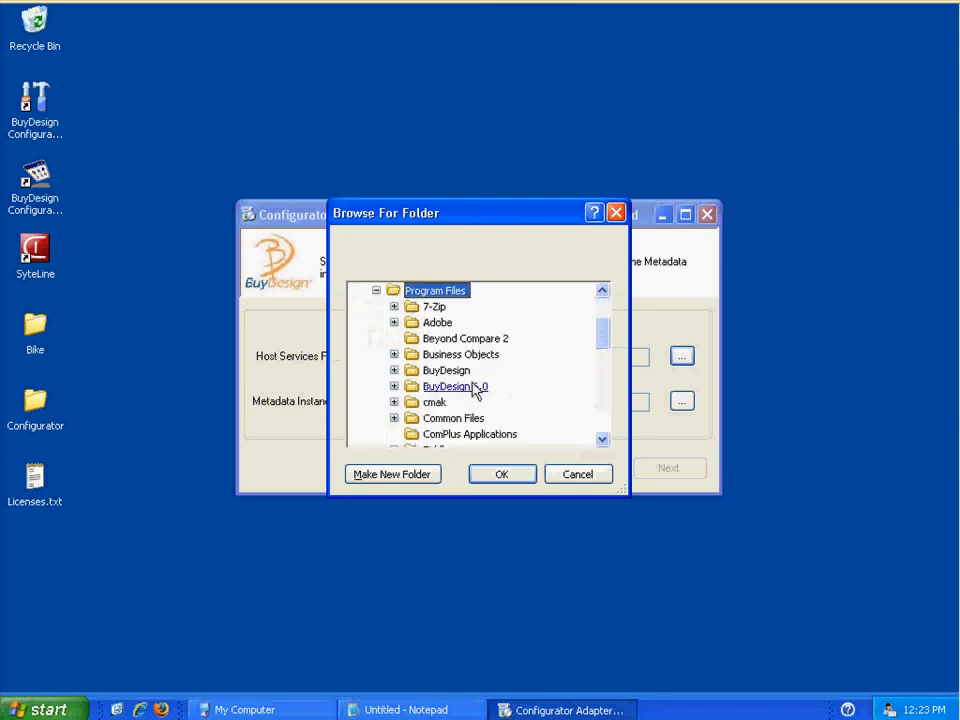
double_click(474, 387)
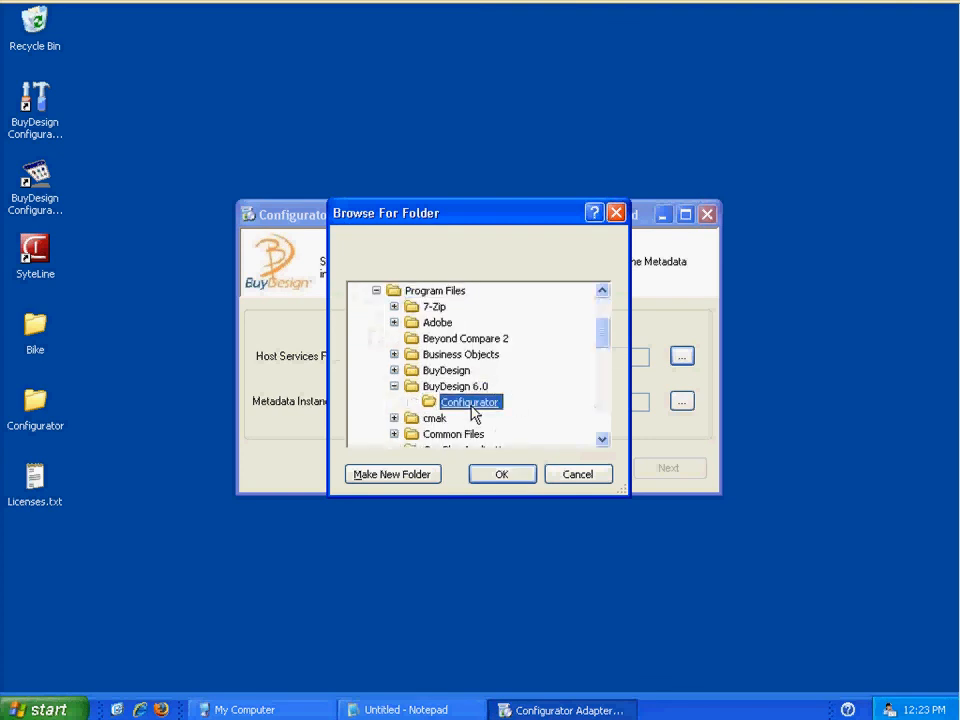
double_click(470, 403)
left_click(480, 403)
left_click(495, 474)
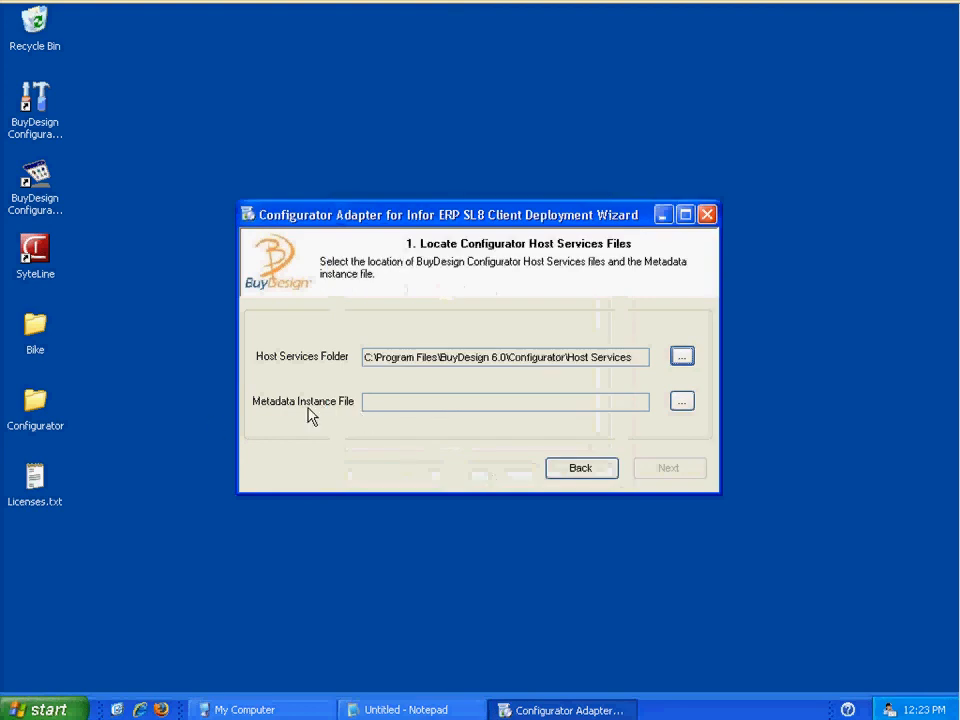
- Select BuyDesign.Config from C:\Program Files\BuyDesign 6.0\Configurator\Server as the metadata instance file
left_click(682, 404)
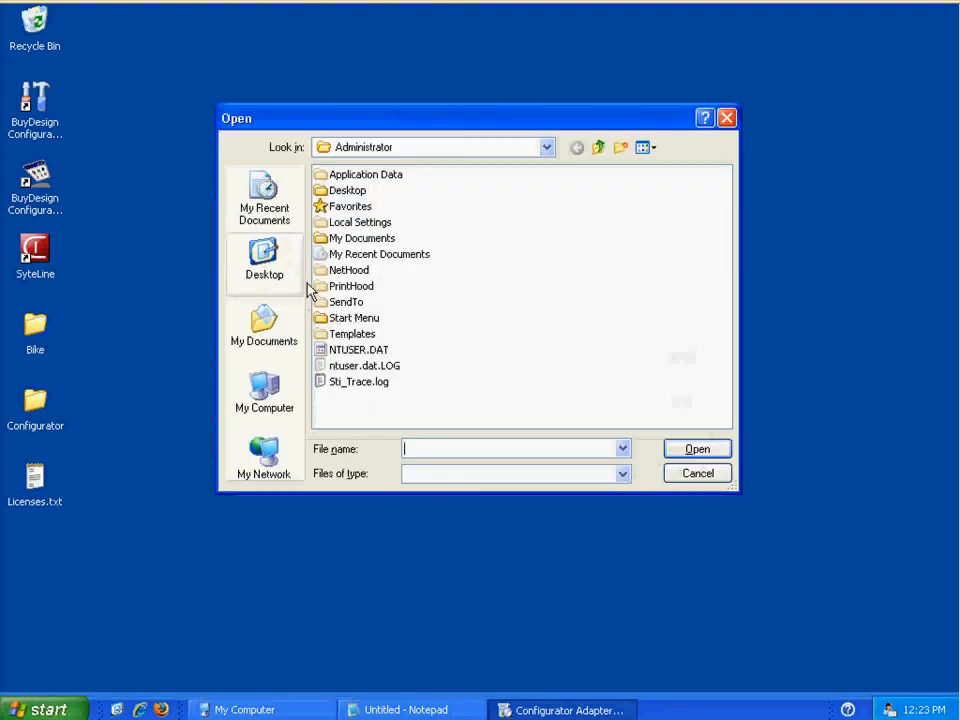
left_click(547, 149)
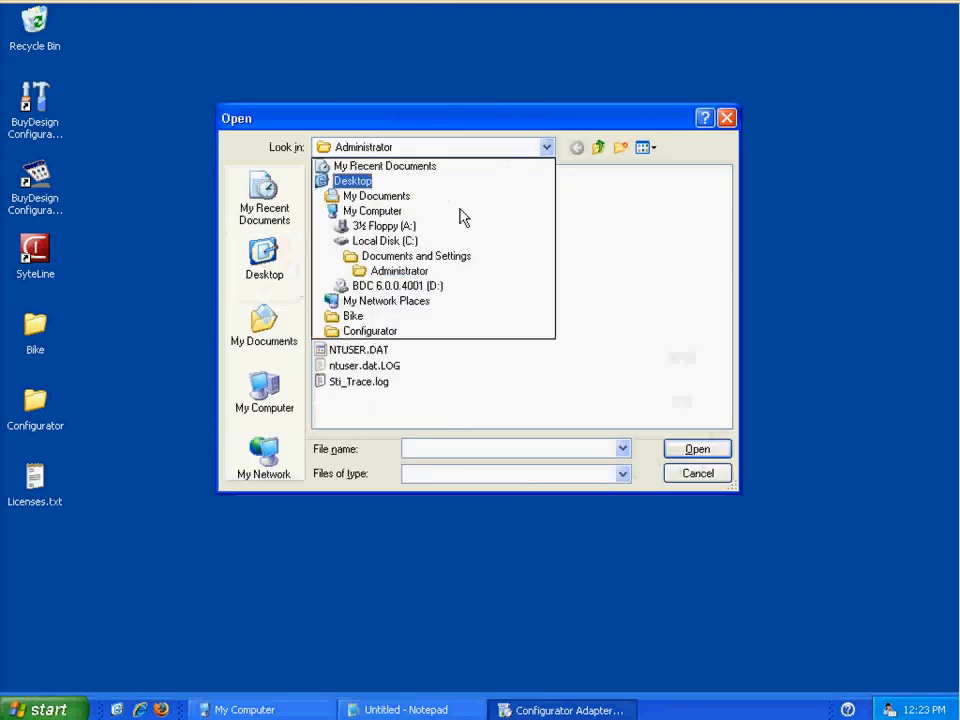
left_click(428, 244)
double_click(375, 222)
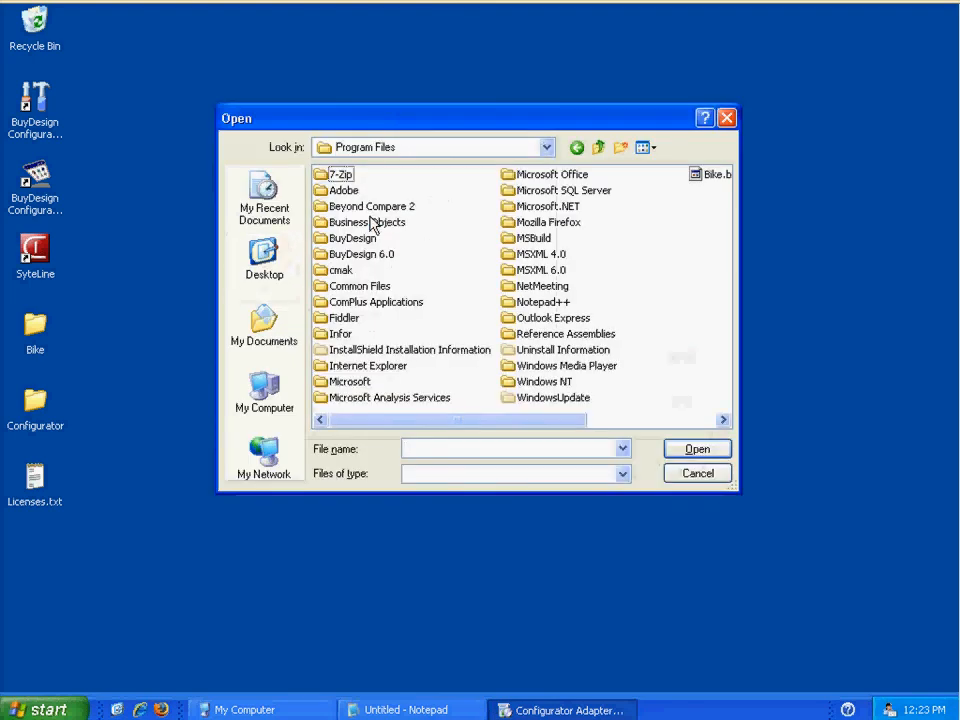
left_click(375, 257)
double_click(375, 257)
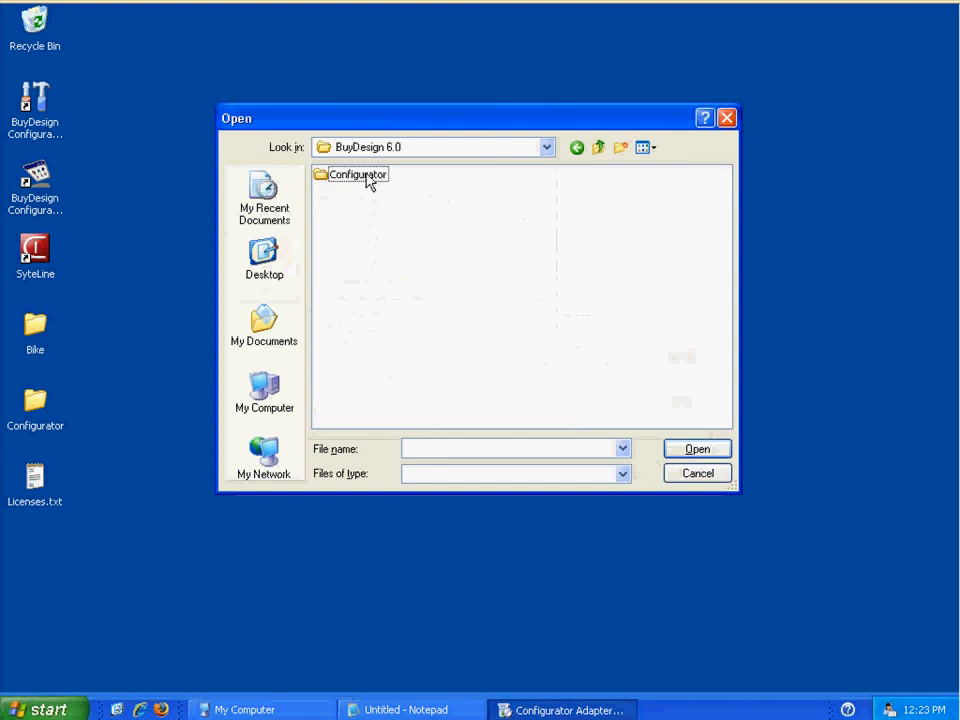
double_click(369, 180)
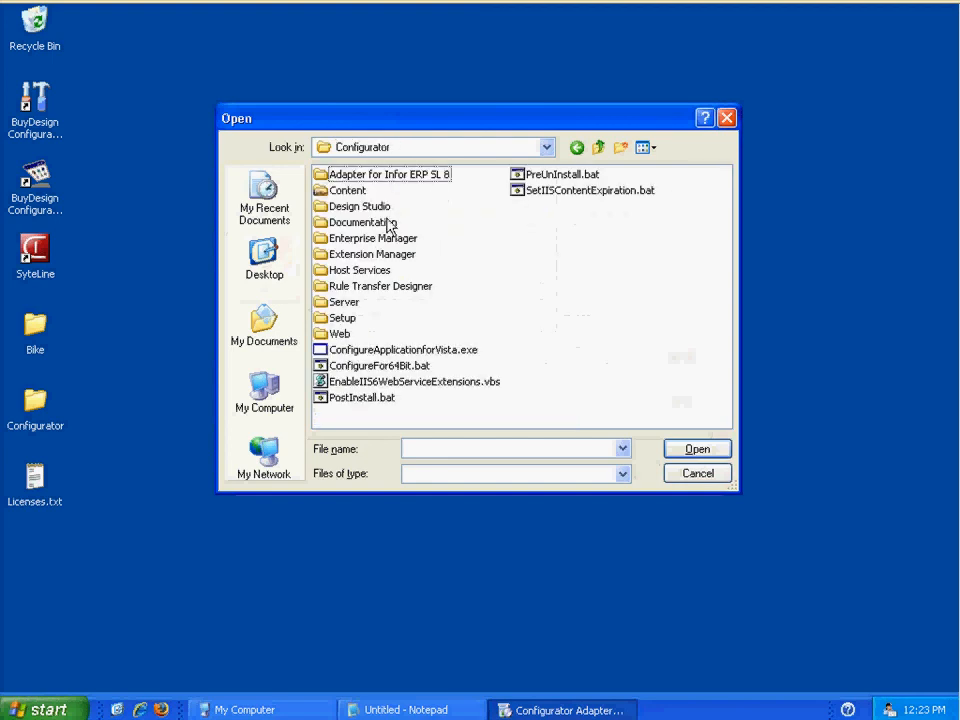
left_click(344, 302)
double_click(344, 302)
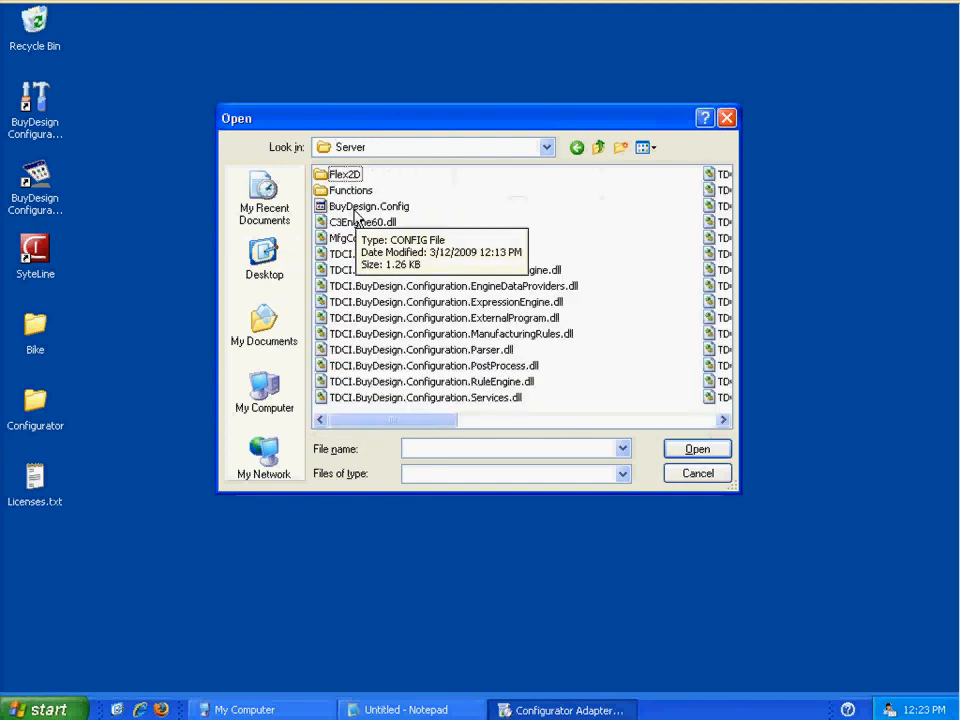
double_click(360, 207)
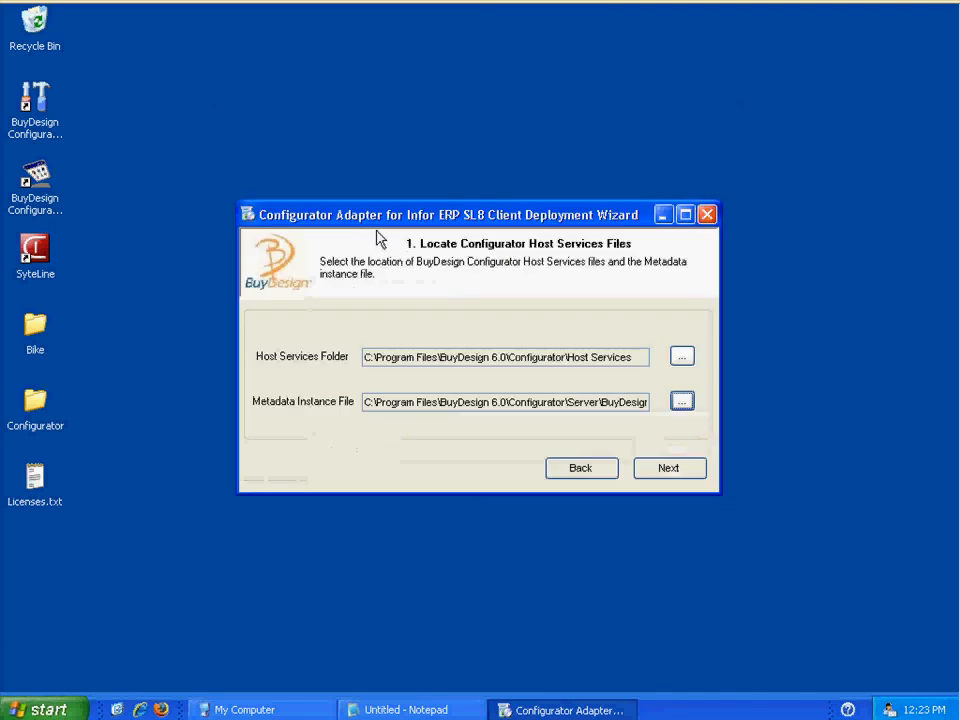
- Accept the file locations and continue to the Configurator metadata instance file setup, ready to enter the Interactive Configurator URL
left_click(668, 470)
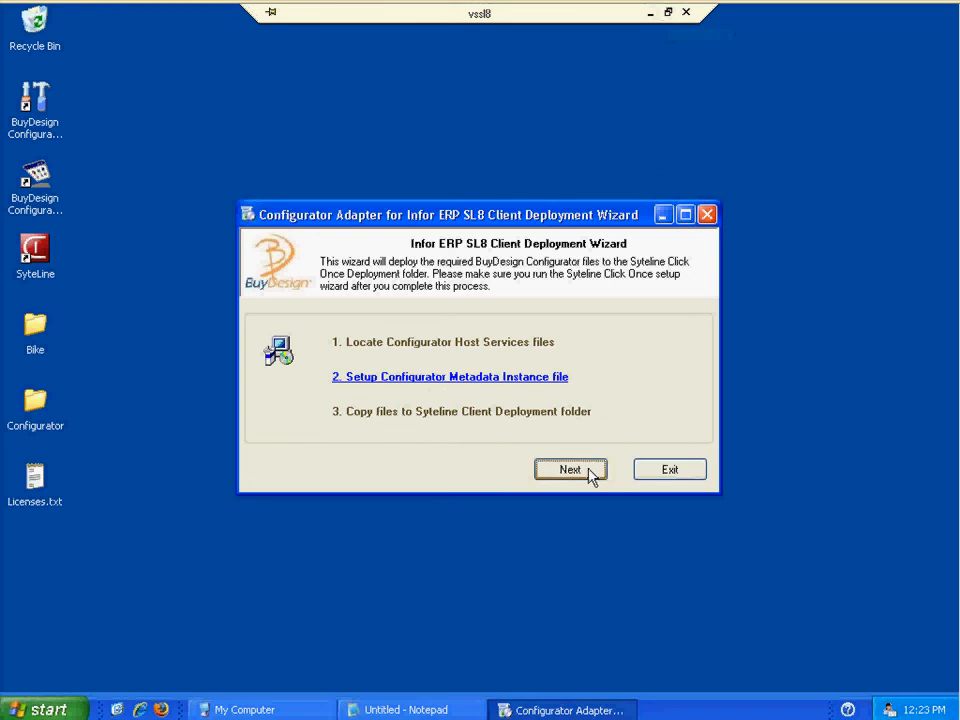
left_click(585, 476)
left_click(394, 295)
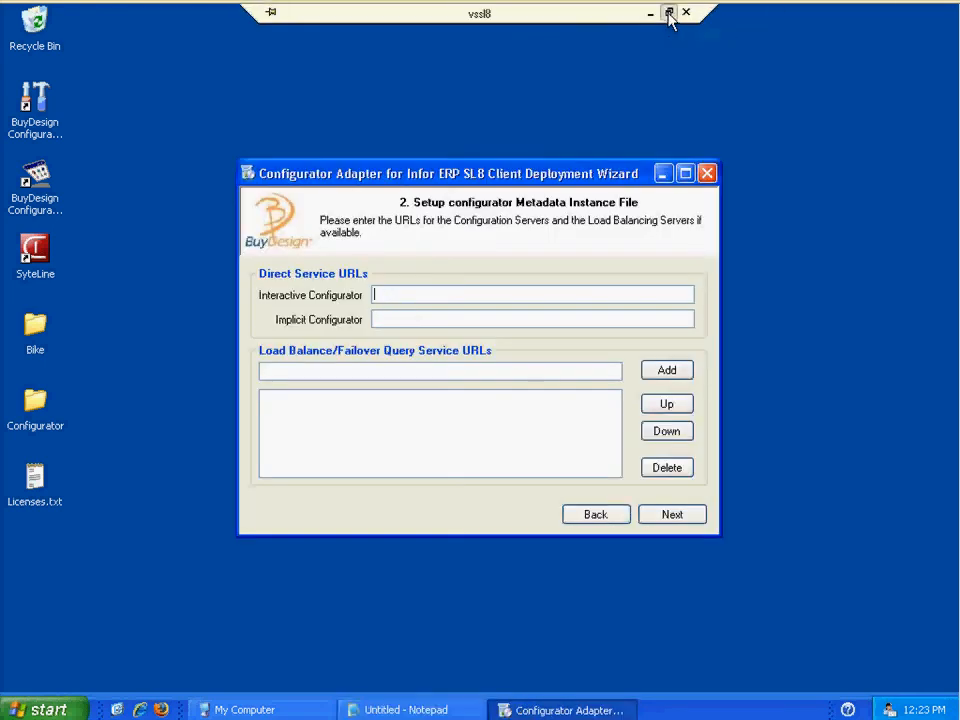
left_click(669, 13)
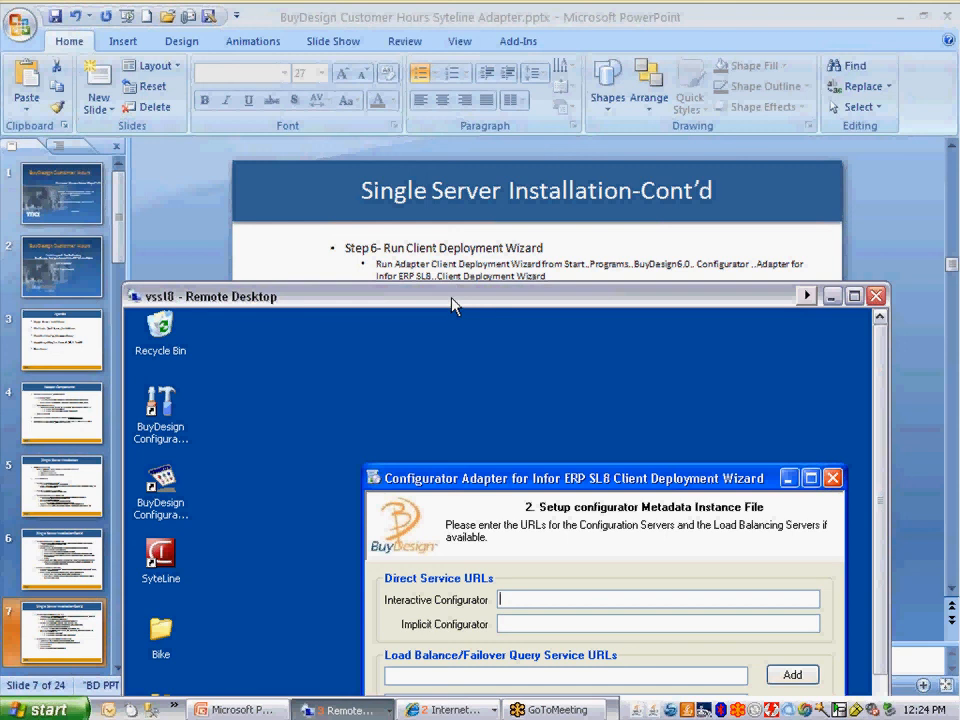
left_click_drag(452, 305, 438, 405)
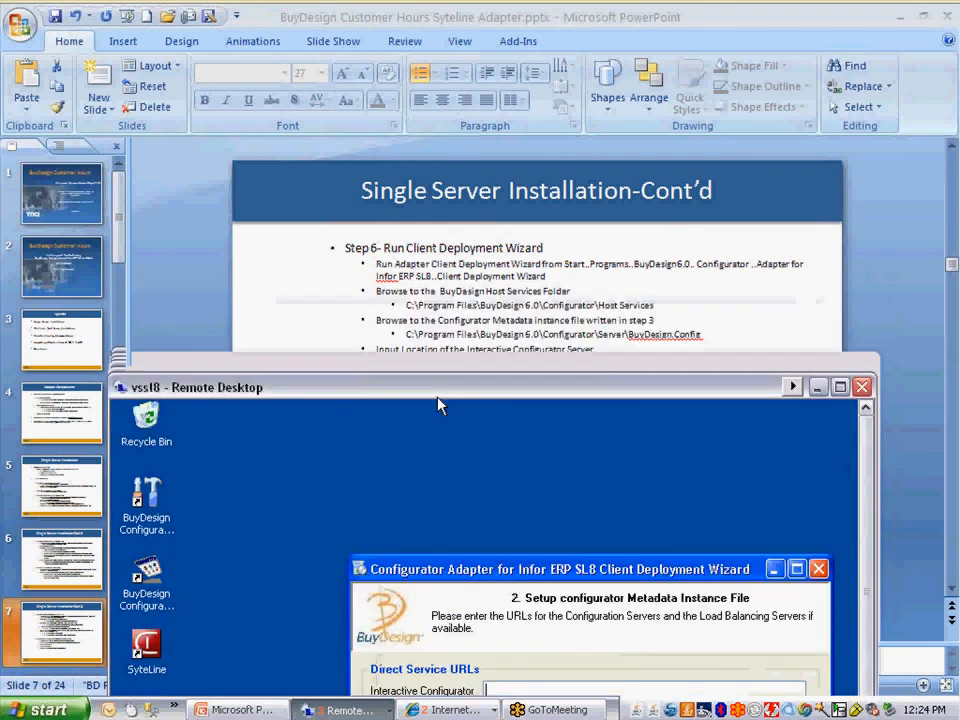
left_click_drag(438, 405, 432, 466)
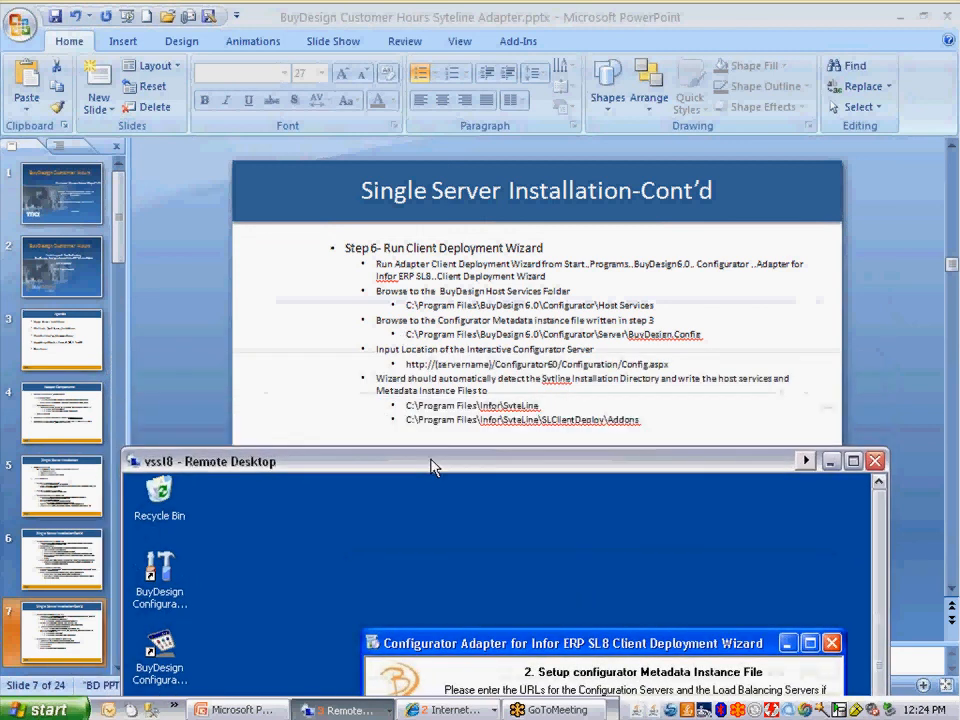
left_click(404, 364)
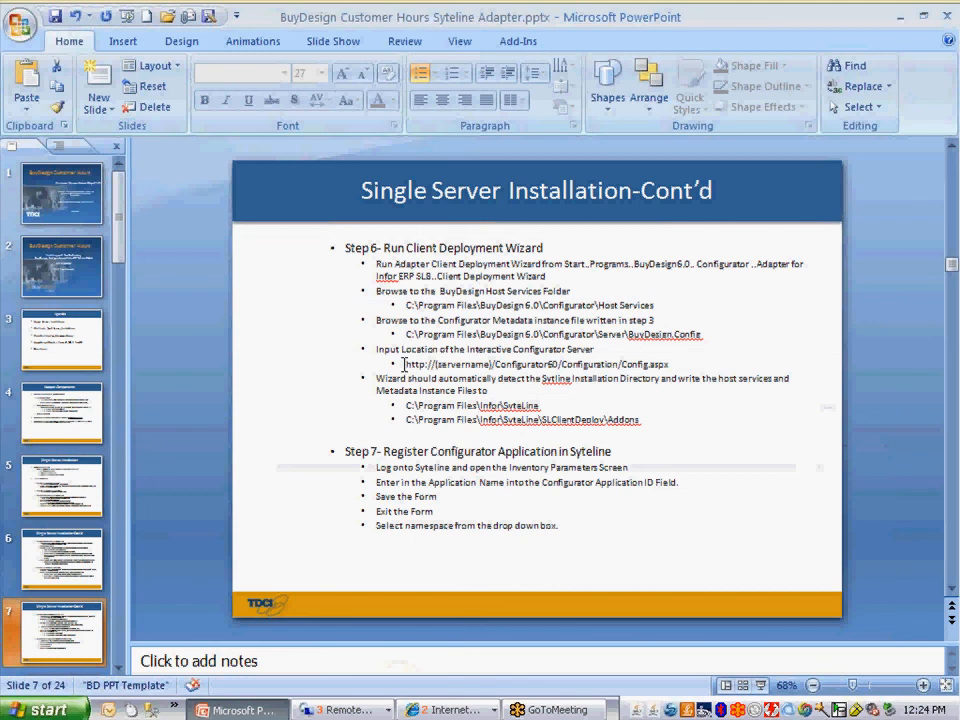
triple_click(537, 366)
key("ctrl+c")
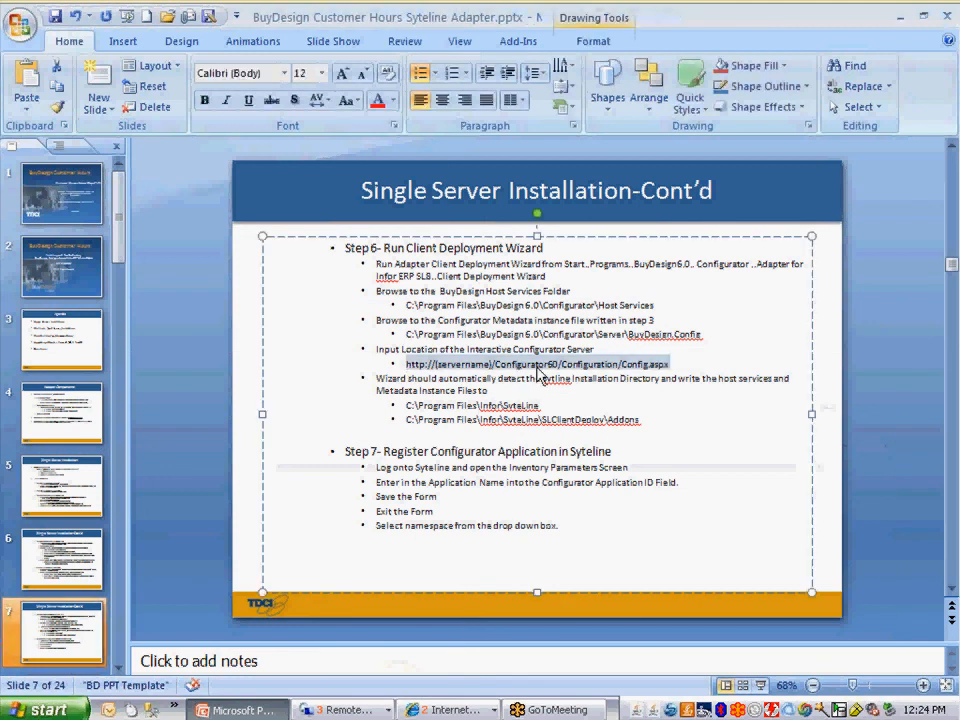
right_click(655, 368)
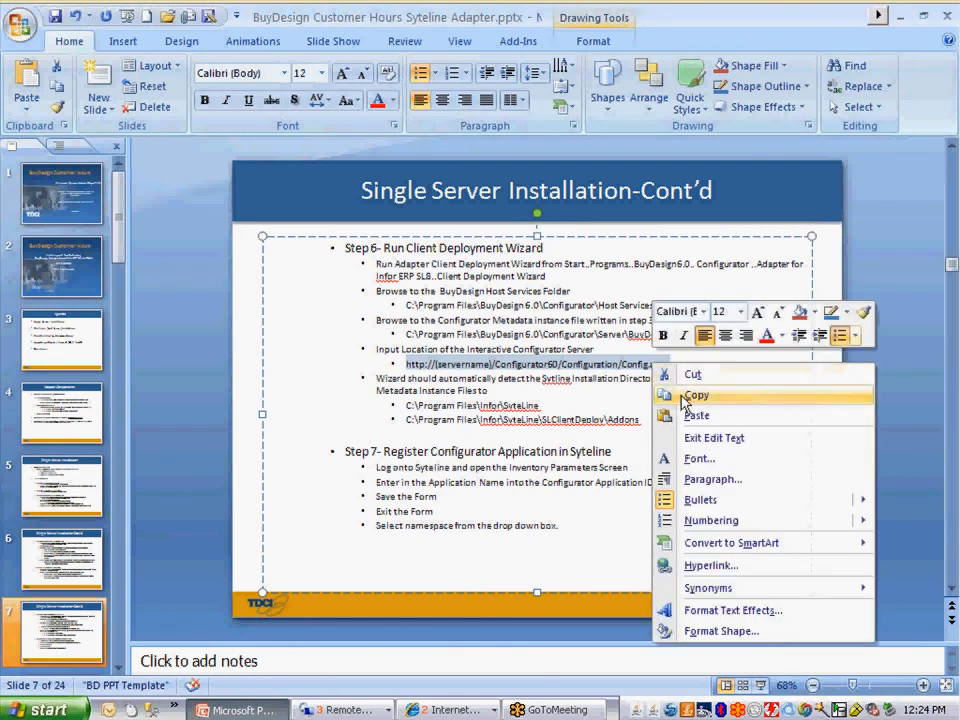
left_click(690, 396)
- Return to the vssl8 remote desktop and paste the copied URL as the wizard's Interactive Configurator address
left_click(332, 712)
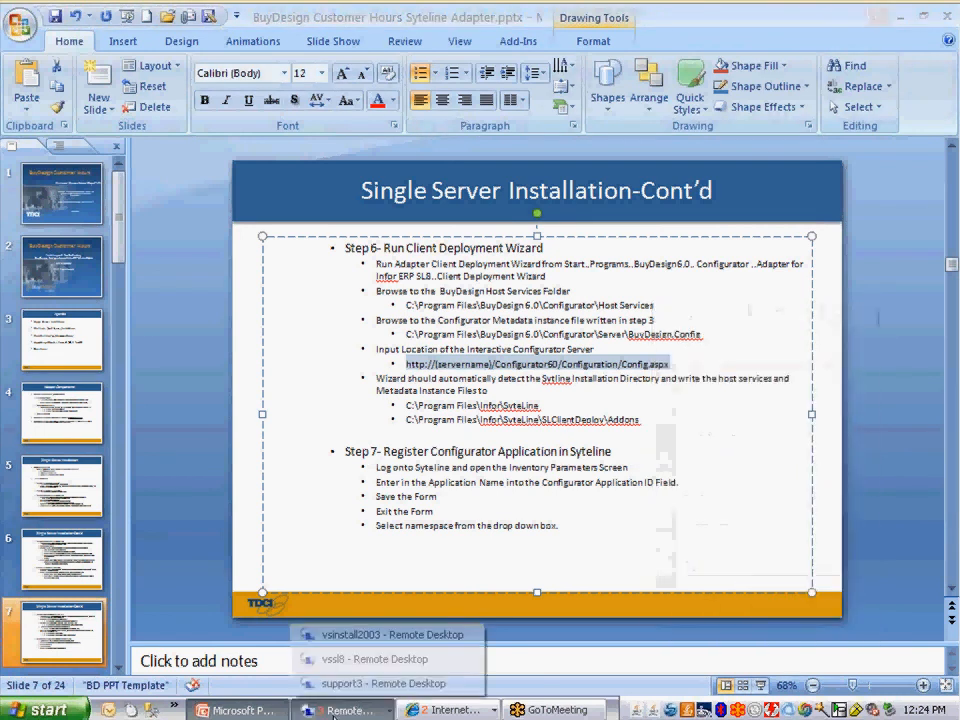
left_click(372, 659)
key("ctrl+v")
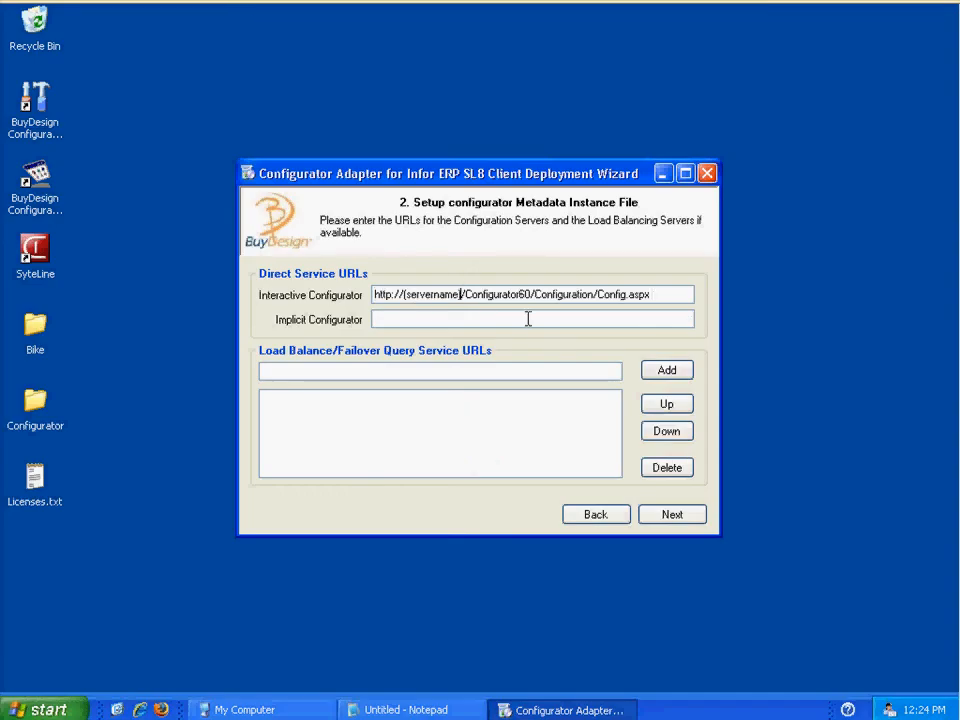
- Replace the {servername} placeholder in the Interactive Configurator URL with vssl8
key("BackSpace")
key("BackSpace")
key("BackSpace")
key("BackSpace")
key("BackSpace")
key("BackSpace")
key("BackSpace")
key("BackSpace")
key("BackSpace")
key("BackSpace")
key("BackSpace")
key("BackSpace")
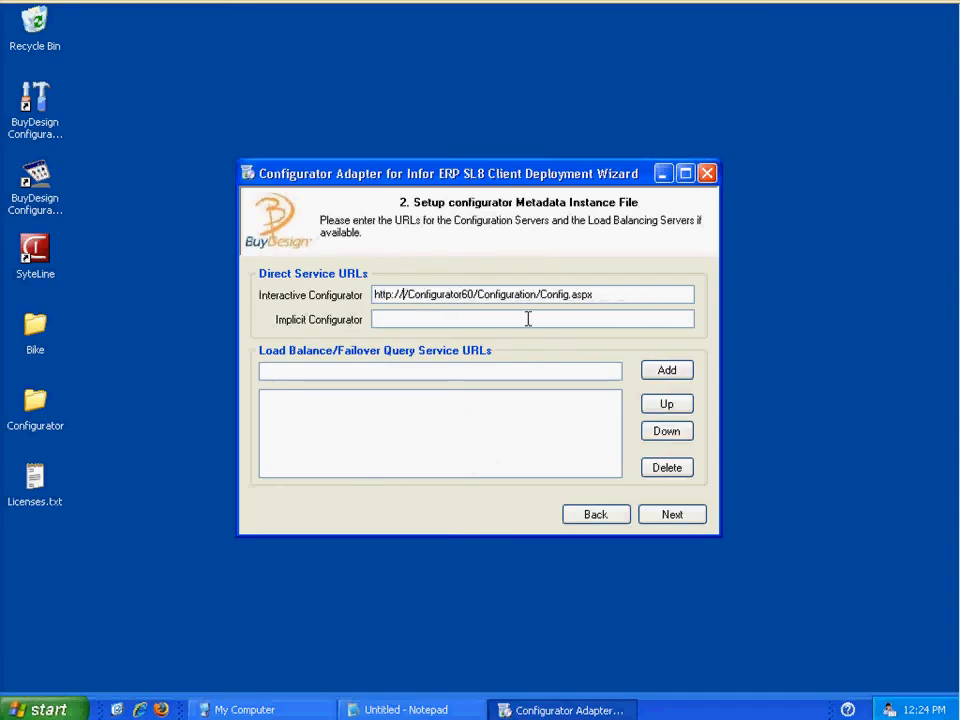
type("v")
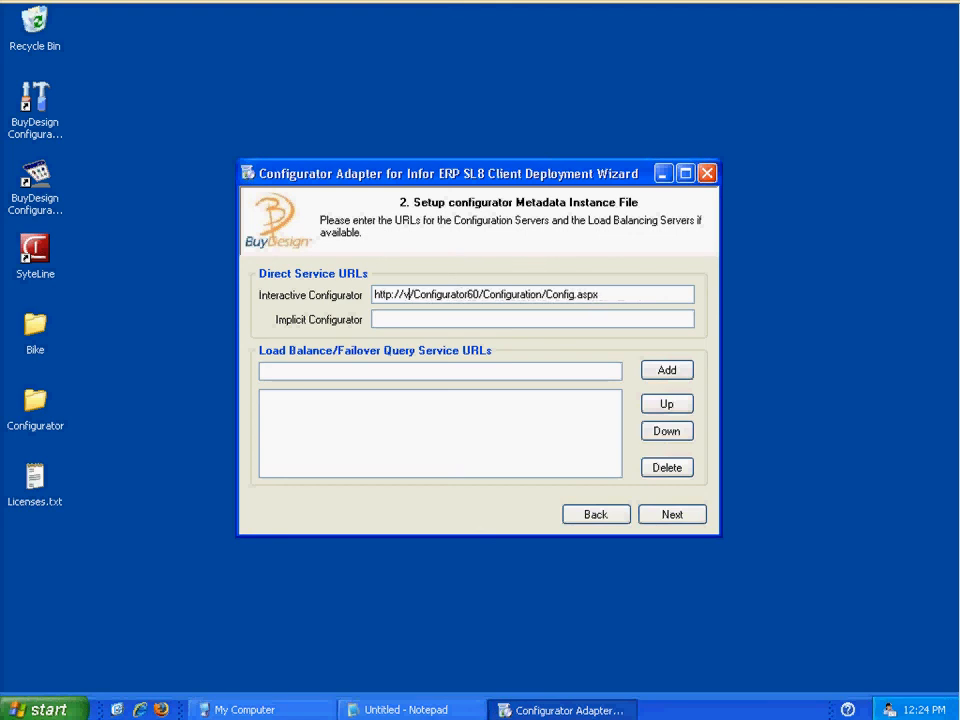
type("ssl8")
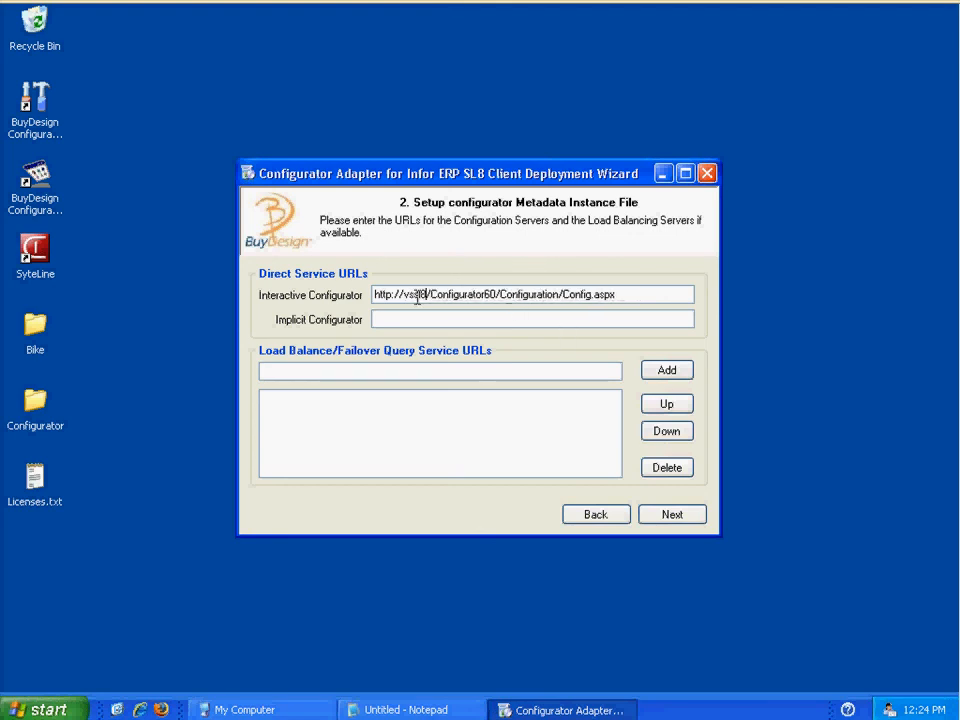
left_click_drag(418, 297, 438, 297)
left_click(604, 295)
- Copy the completed Interactive Configurator URL, load it in Internet Explorer to test the address, and dismiss the page's error dialog
left_click_drag(620, 294, 230, 288)
key("ctrl+c")
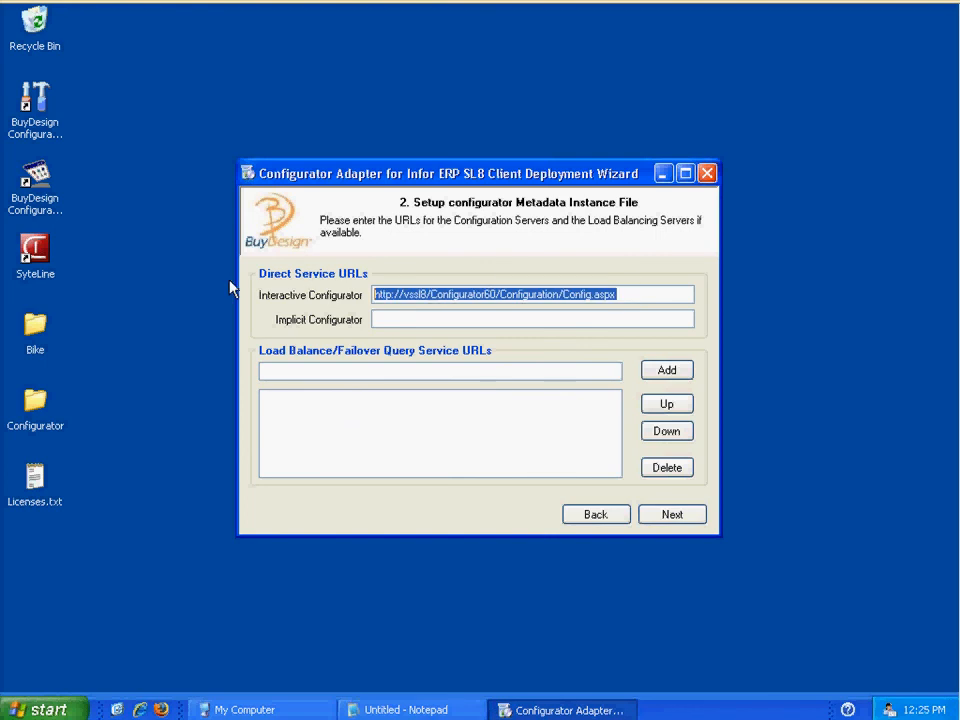
left_click(140, 709)
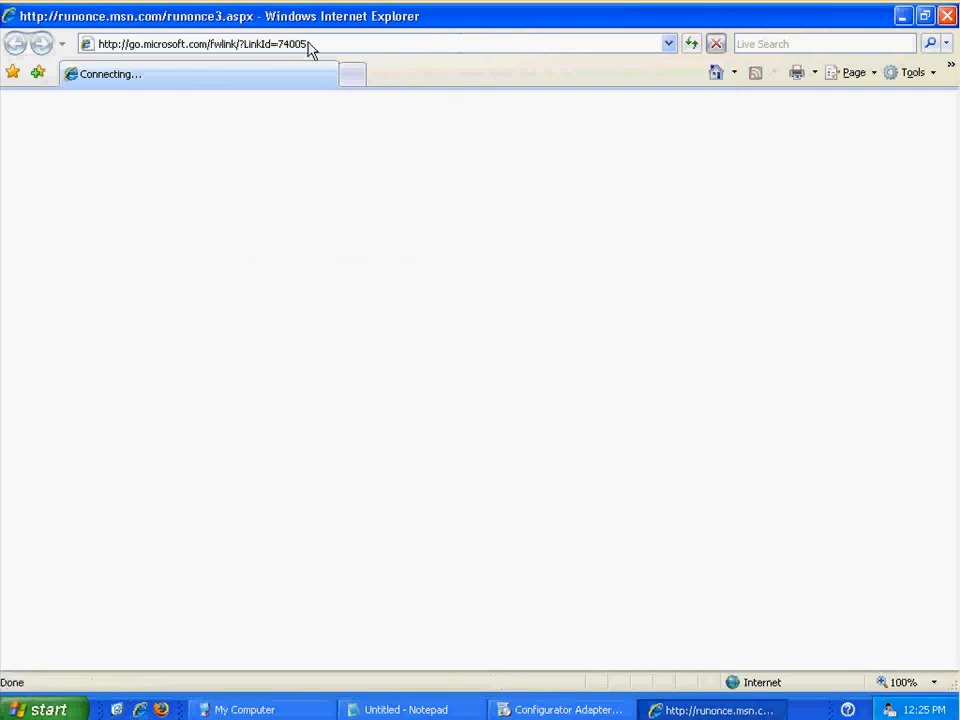
left_click(594, 394)
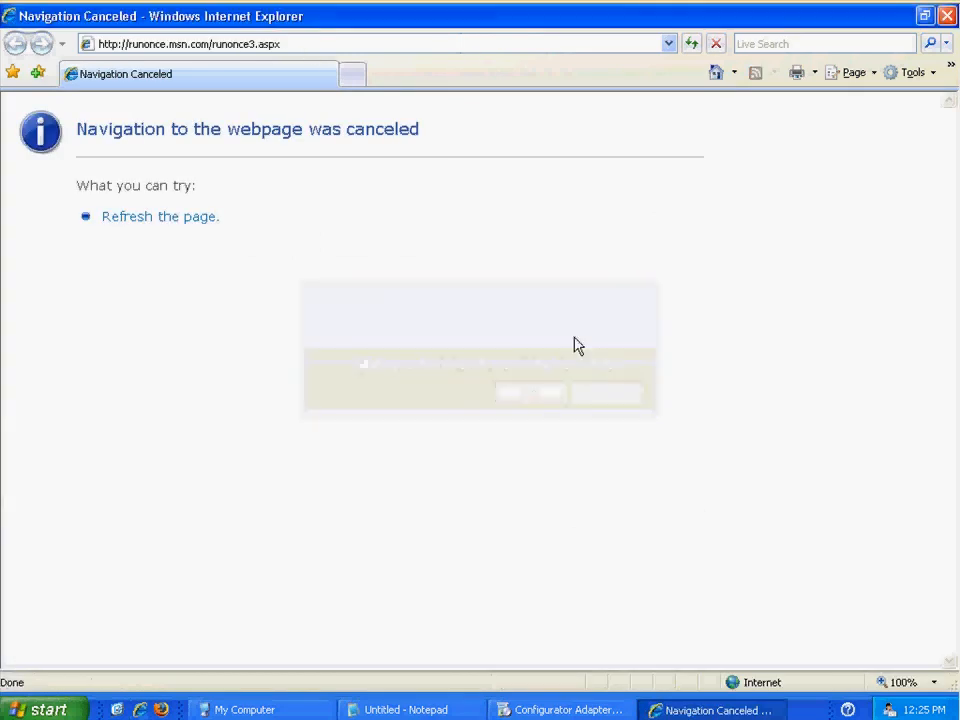
left_click(278, 43)
key("ctrl+v")
key("Return")
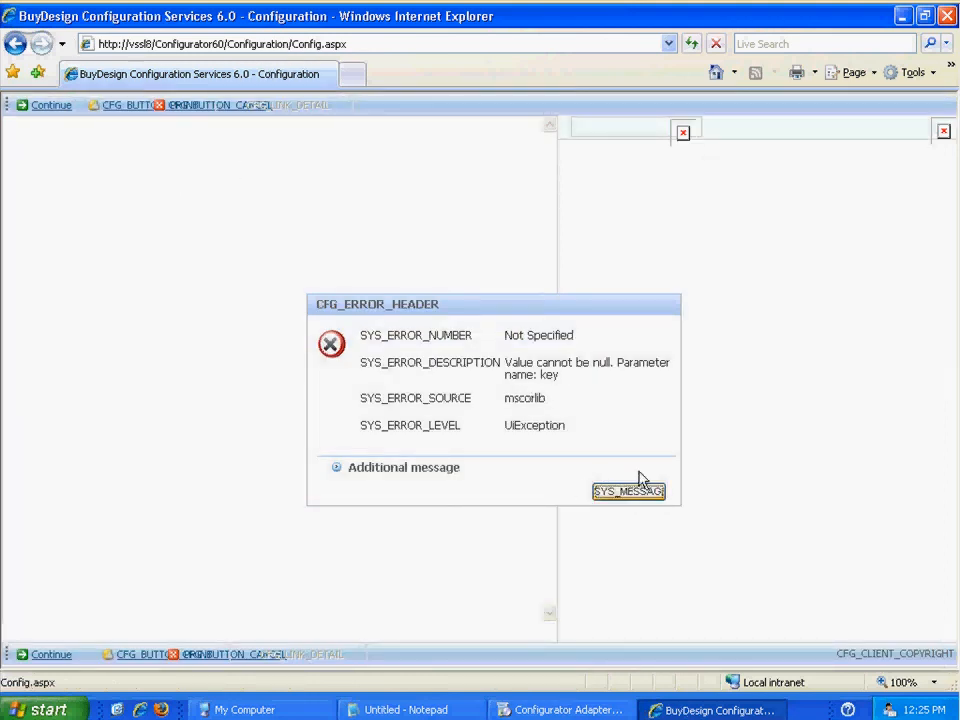
left_click(630, 490)
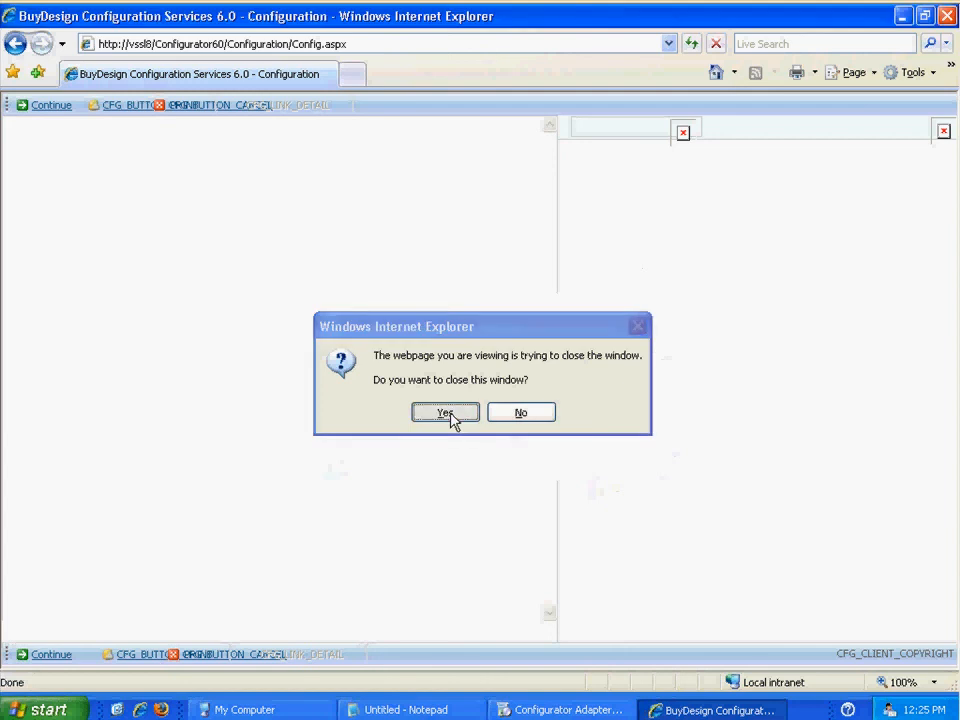